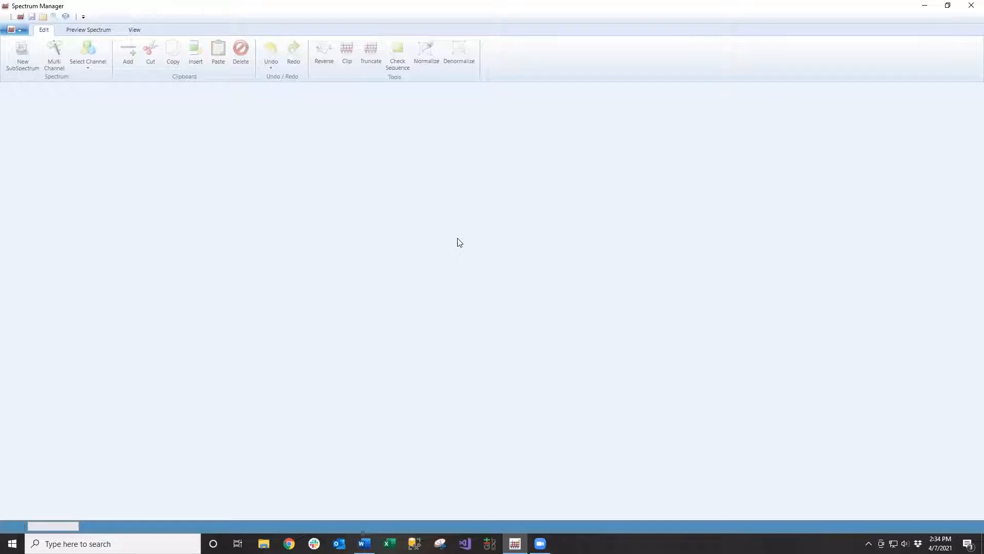
Create a new spectrum project named Test Spectrum with sub-spectrum label Flight and description "Demonstration of adding a subspectrum to spectrum sequence".
click(16, 30)
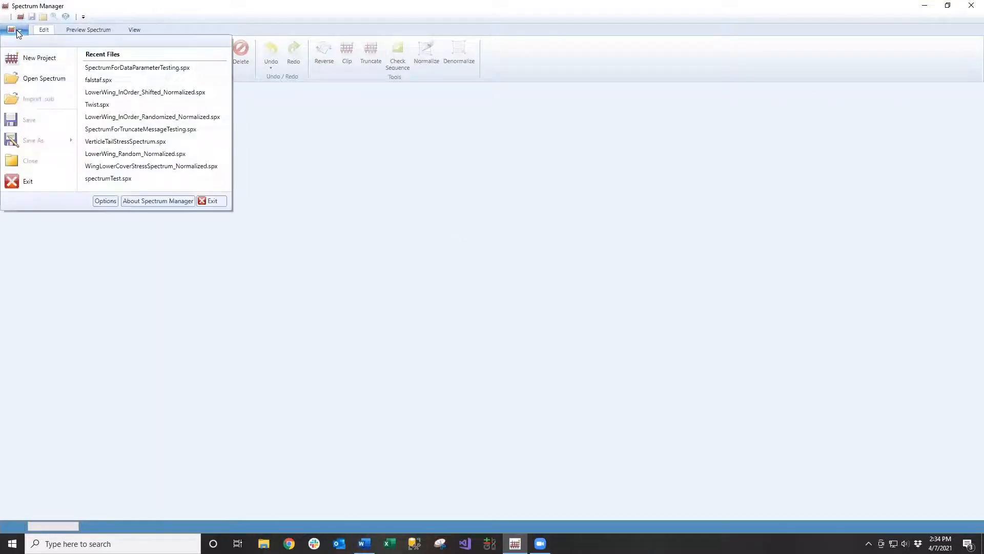
click(28, 58)
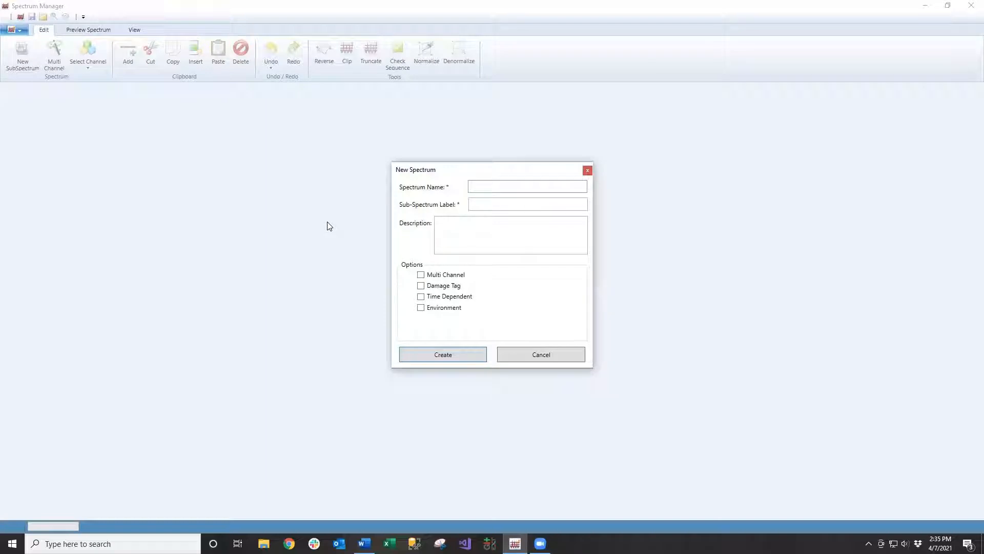
text(Test Spectrum)
click(498, 205)
text(Flight)
click(485, 232)
text(Demonstration of)
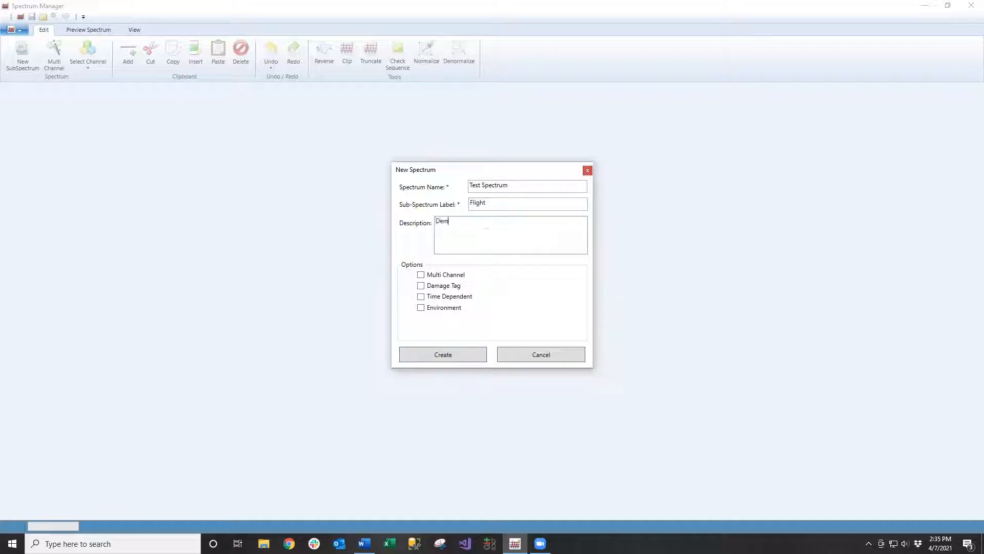
text( adding a subspectrum to spectrum seque)
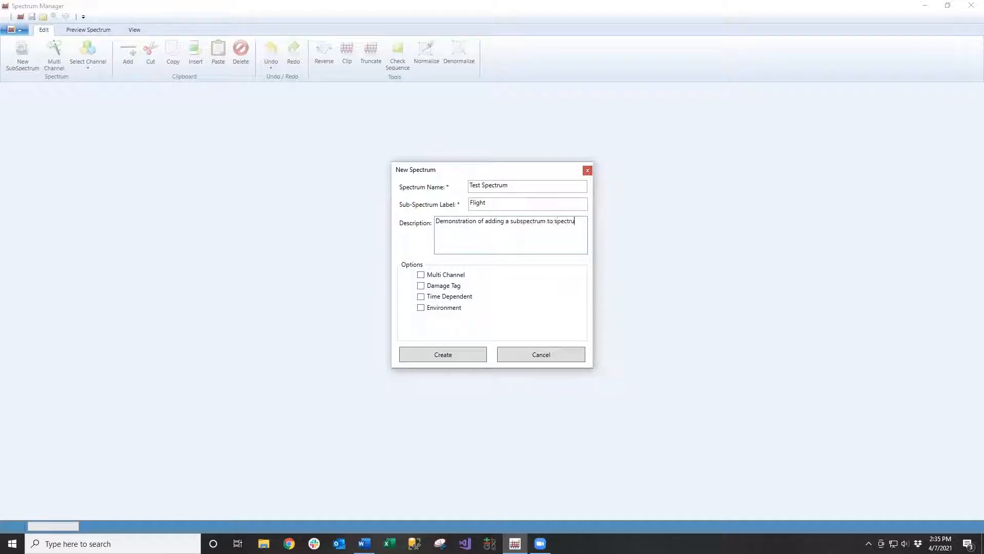
text(nce)
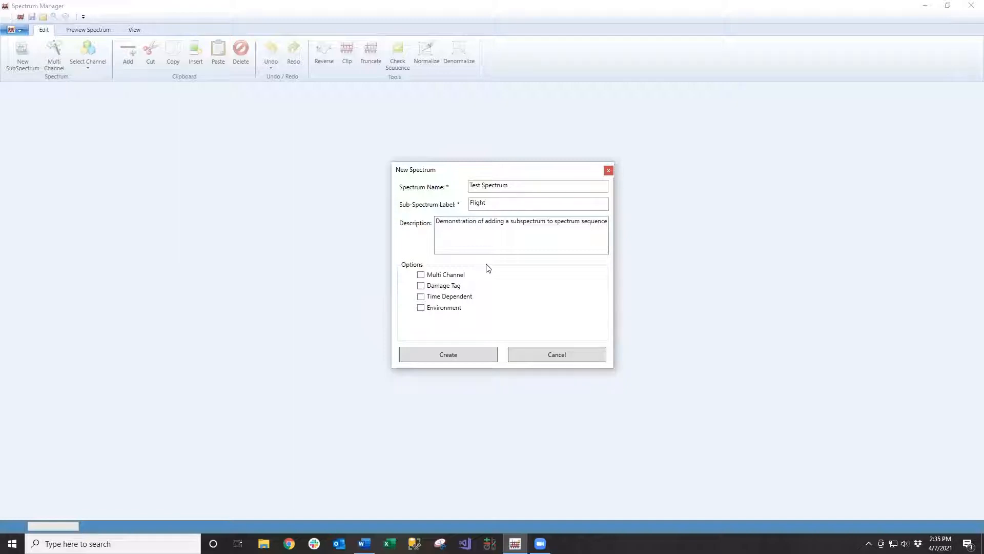
click(459, 353)
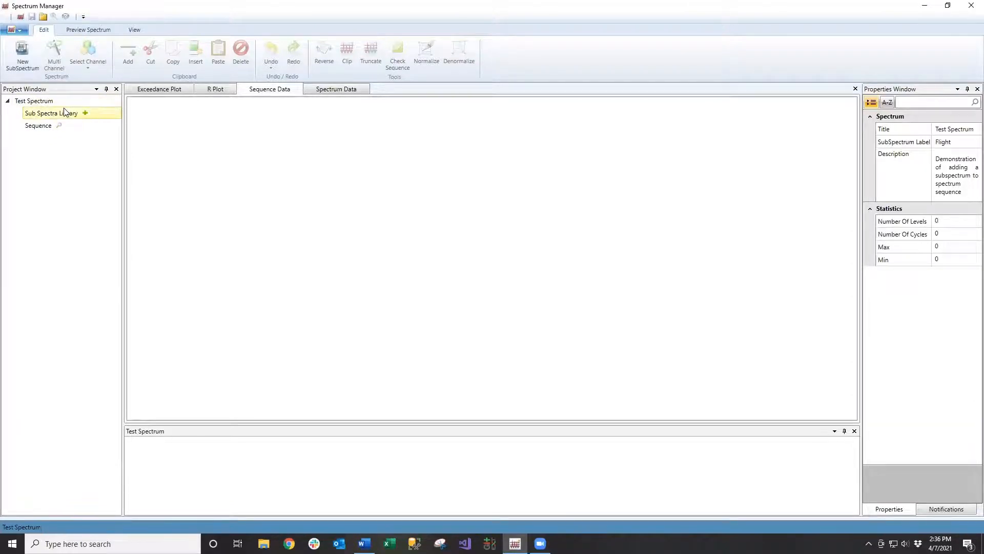
Create the sub-spectrum Flight 1 in the library, using the auto-generated name and no description.
click(19, 62)
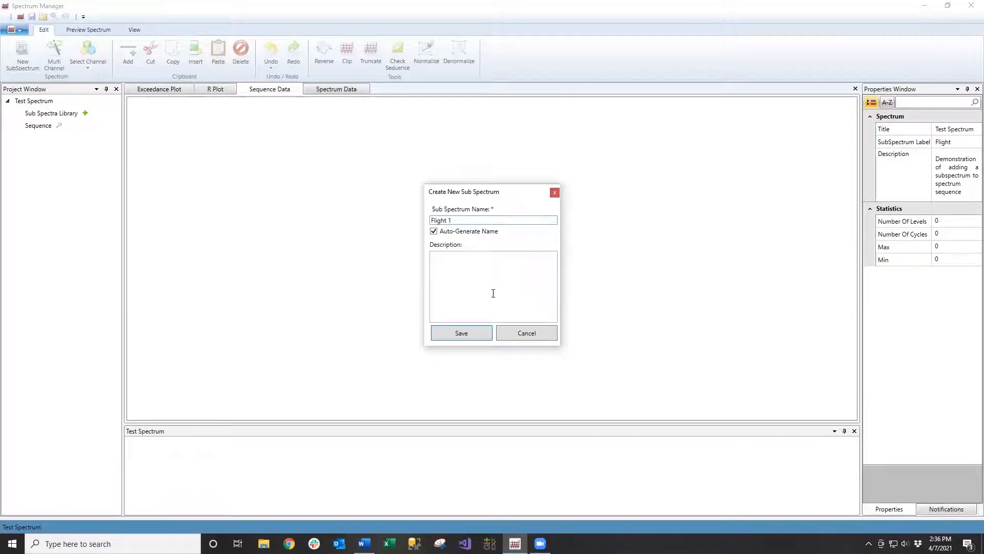
click(478, 332)
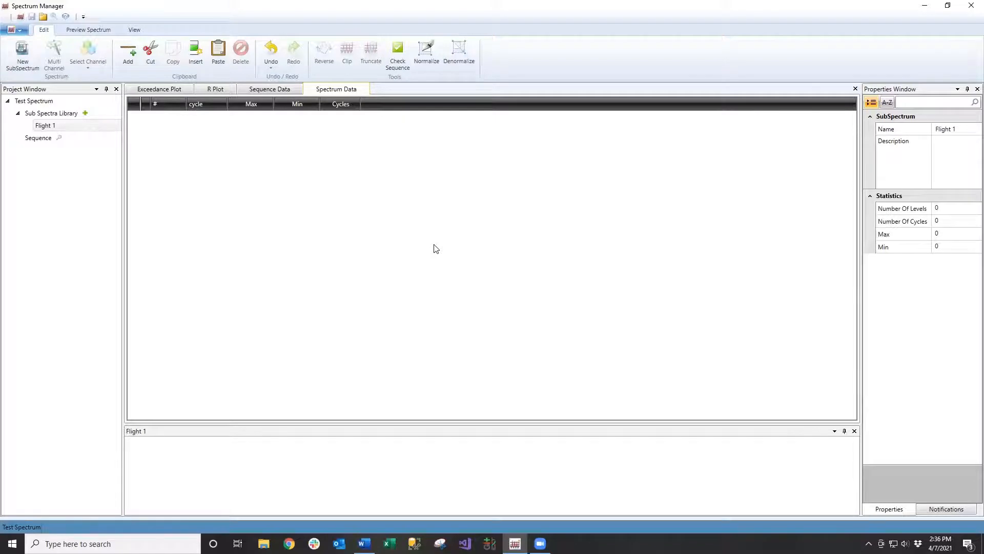
right_click(454, 204)
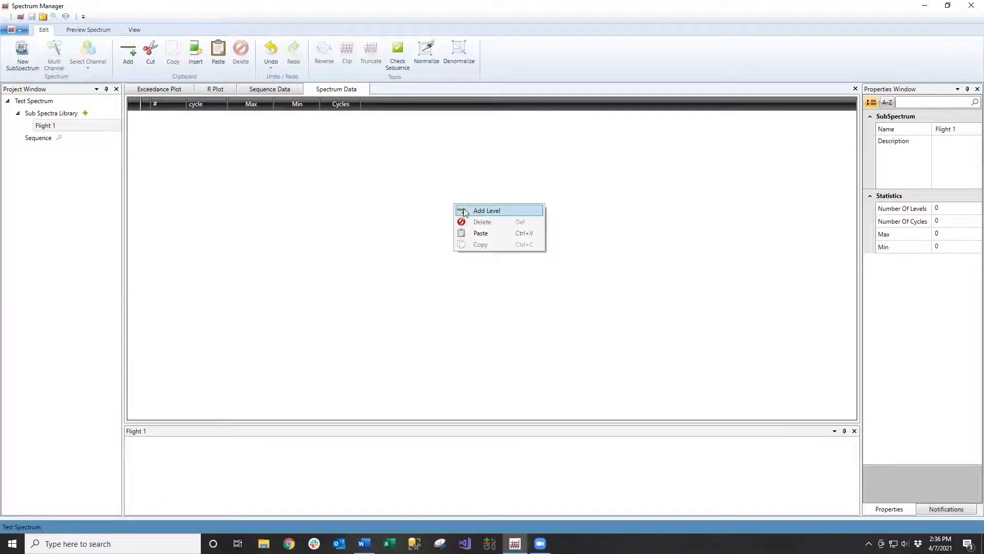
click(296, 176)
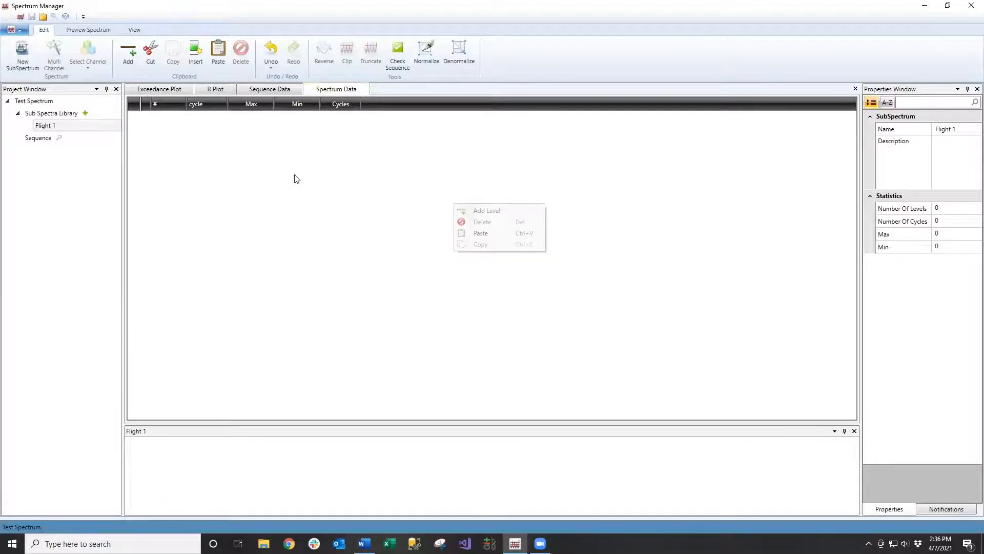
Add a first level to Flight 1 with Max 0.9, Min 0.5 and 100 cycles.
click(128, 57)
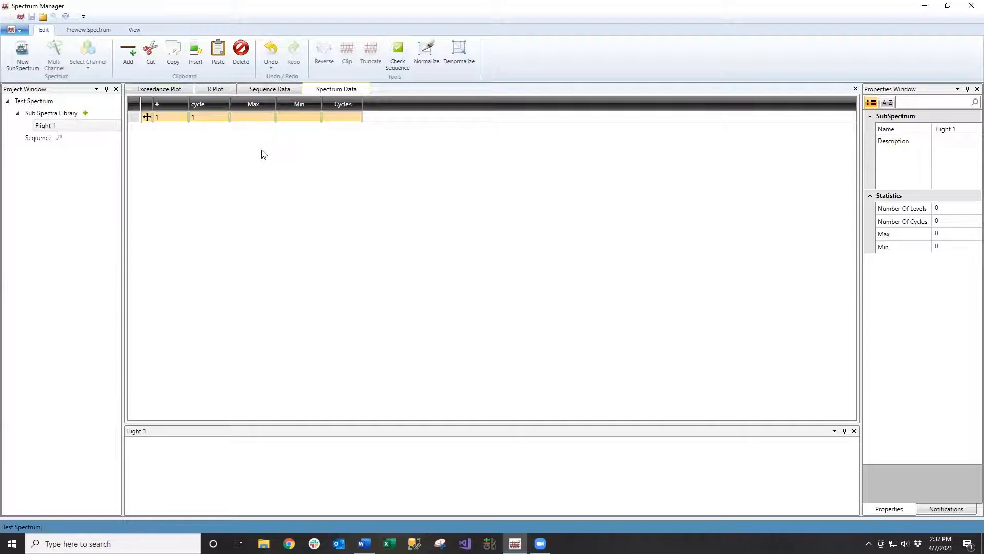
click(252, 117)
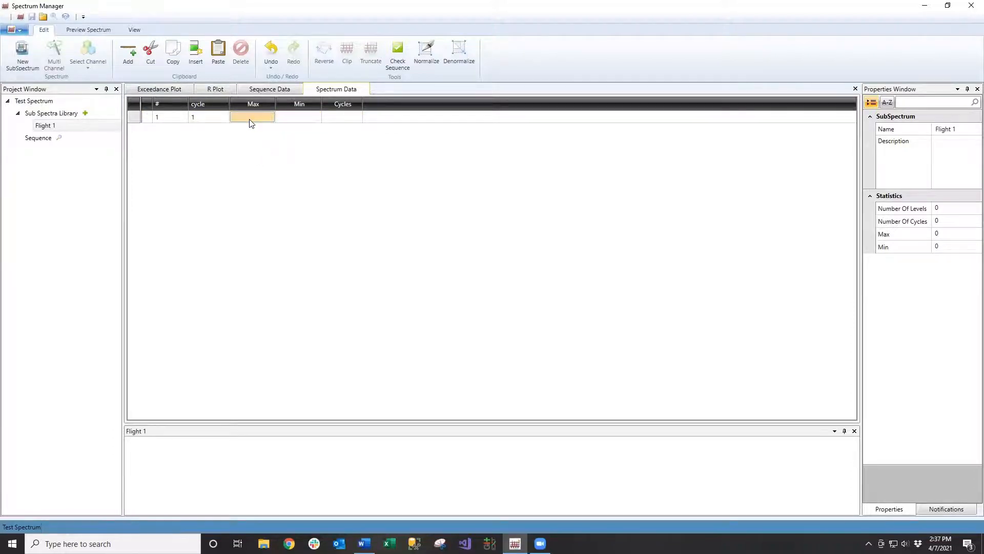
text(0.9)
key(Tab)
text(0)
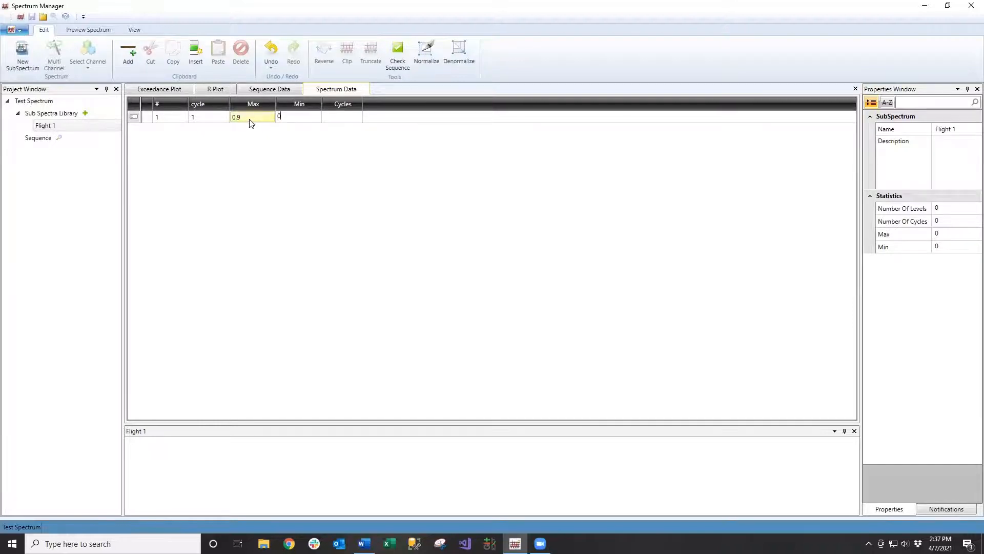
text(.5)
key(Tab)
text(100)
click(297, 161)
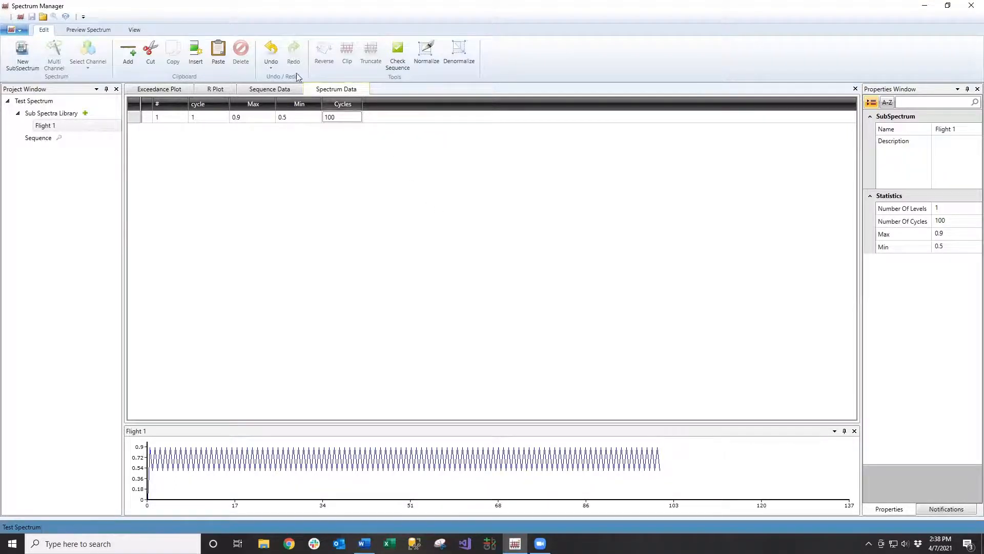
Duplicate the first level of Flight 1 and set the copy's Max to 0.8 and Min to 0.4.
click(135, 117)
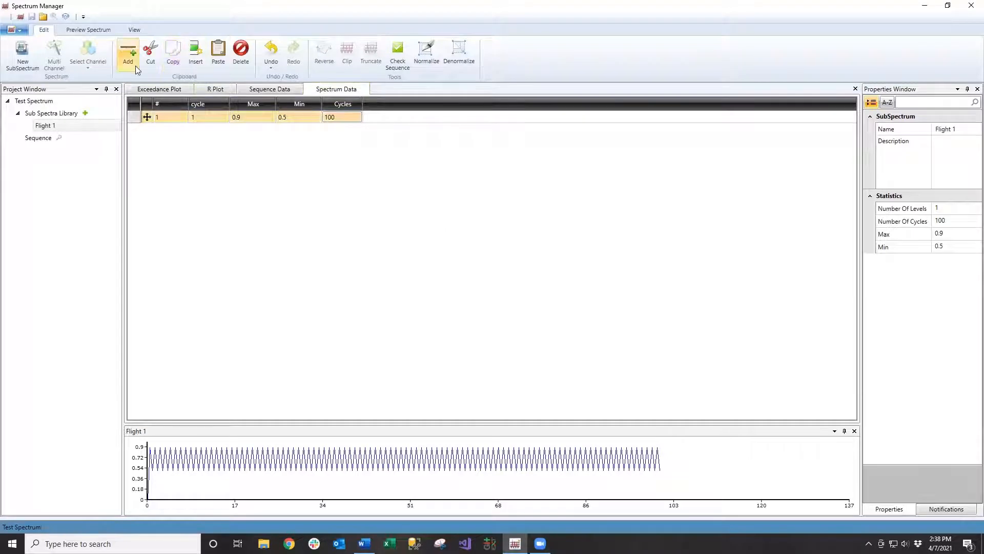
click(128, 54)
click(220, 54)
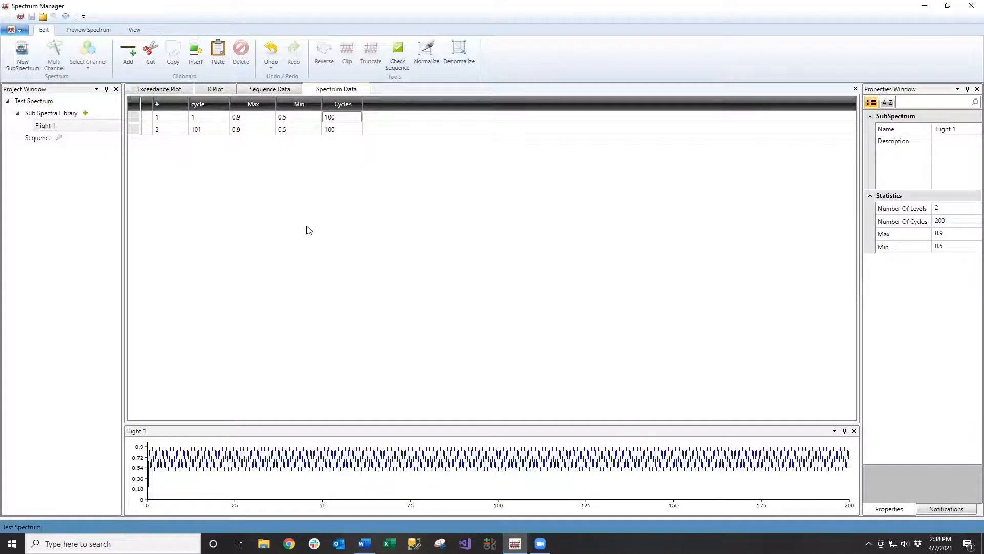
click(255, 129)
click(253, 129)
click(254, 129)
key(Tab)
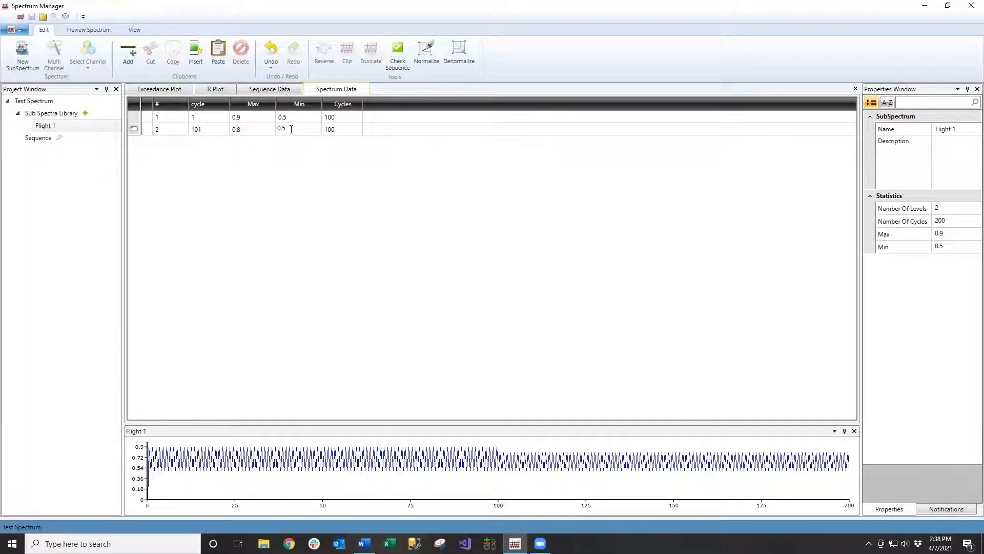
key(BackSpace)
text(4)
Duplicate the second level of Flight 1 and set the new level's Max to 0.7 and Min to 0.3.
click(134, 129)
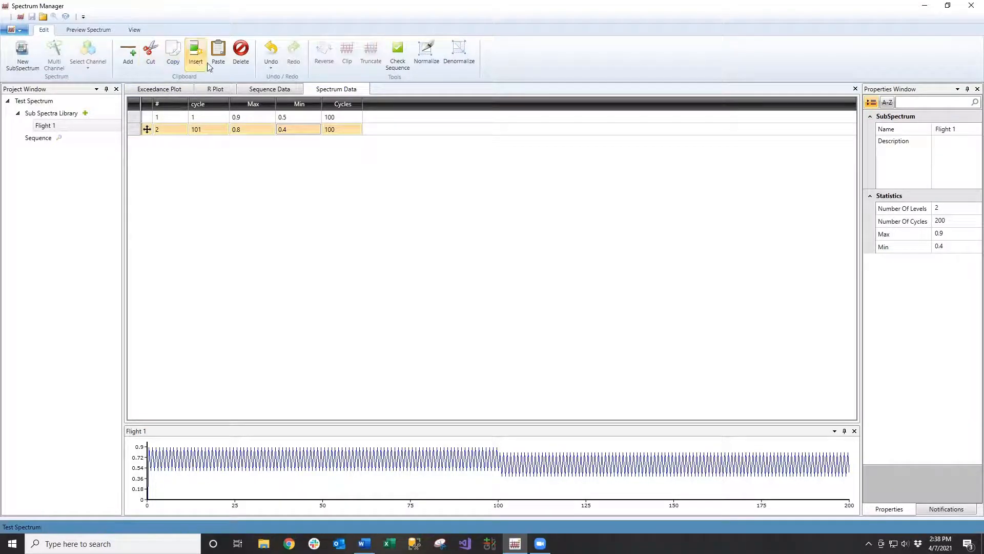
click(128, 52)
click(217, 54)
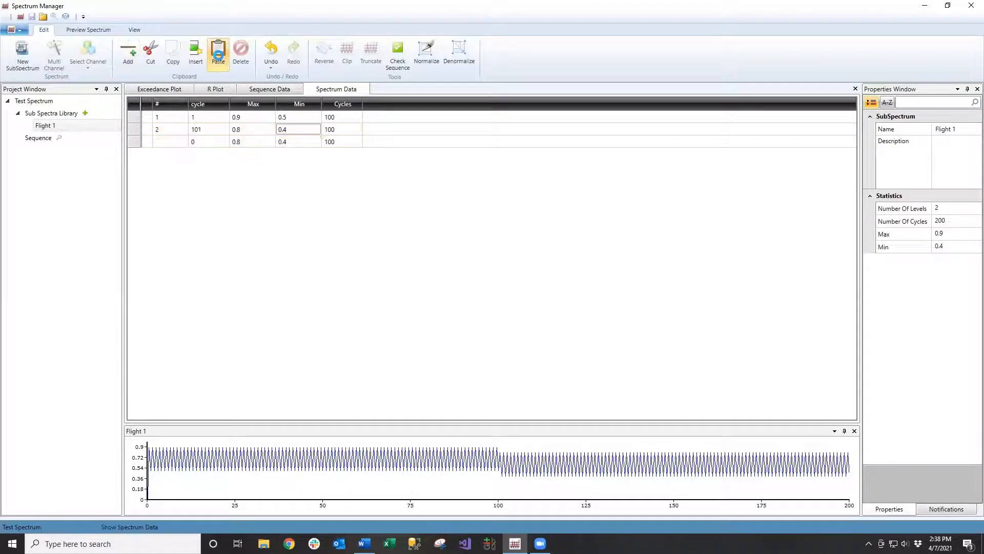
click(250, 141)
click(249, 142)
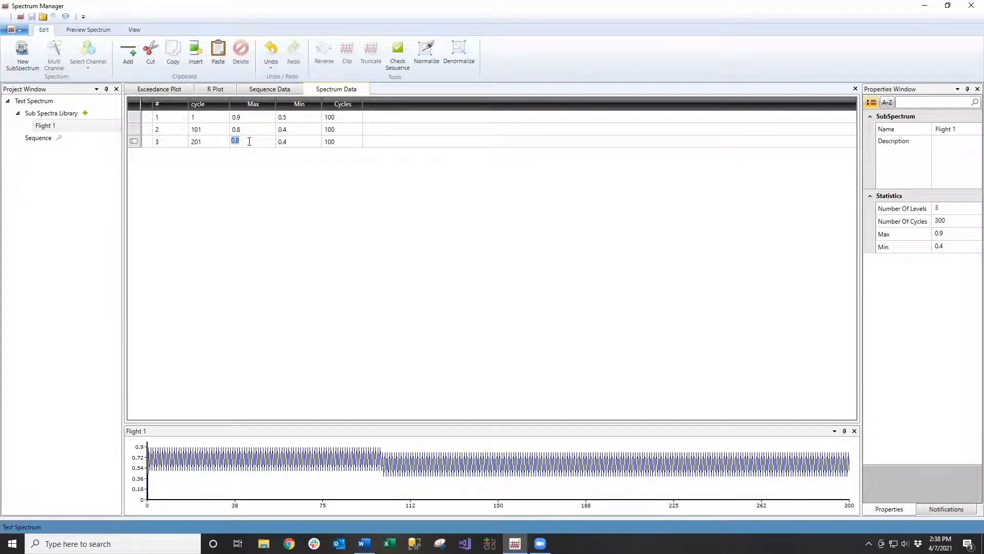
text(0.7)
click(285, 140)
click(290, 138)
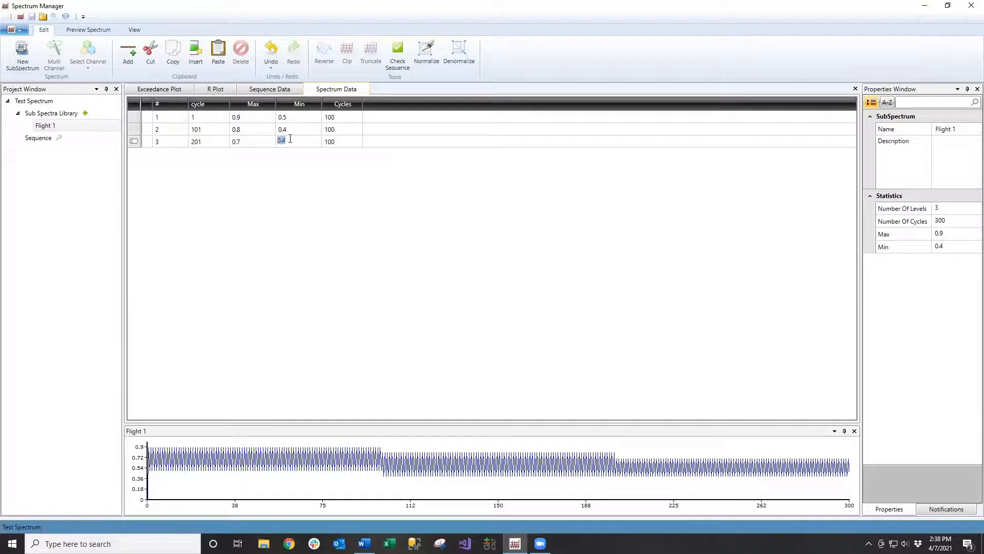
text(0.3)
click(317, 205)
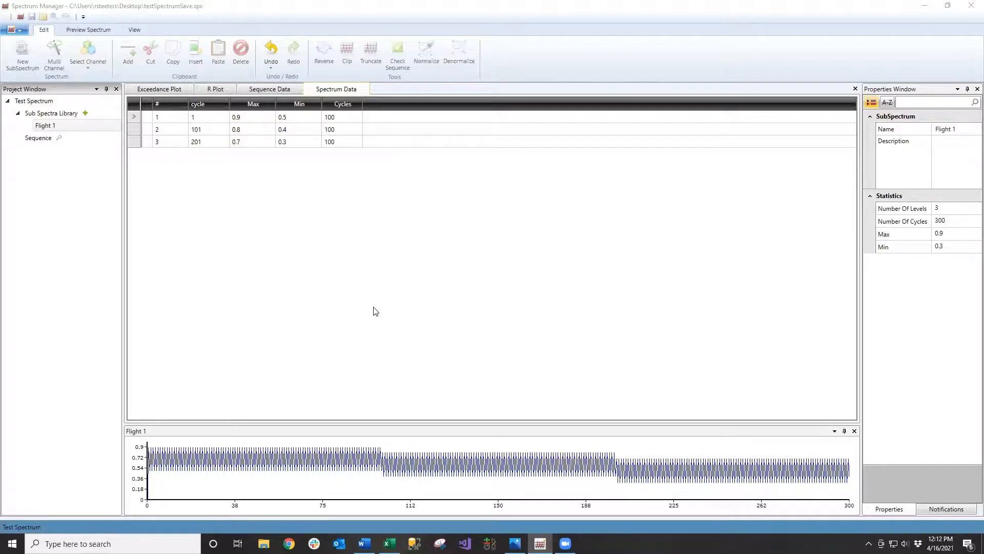
Create a second sub-spectrum, Flight 2, in the library with the auto-generated name.
click(86, 114)
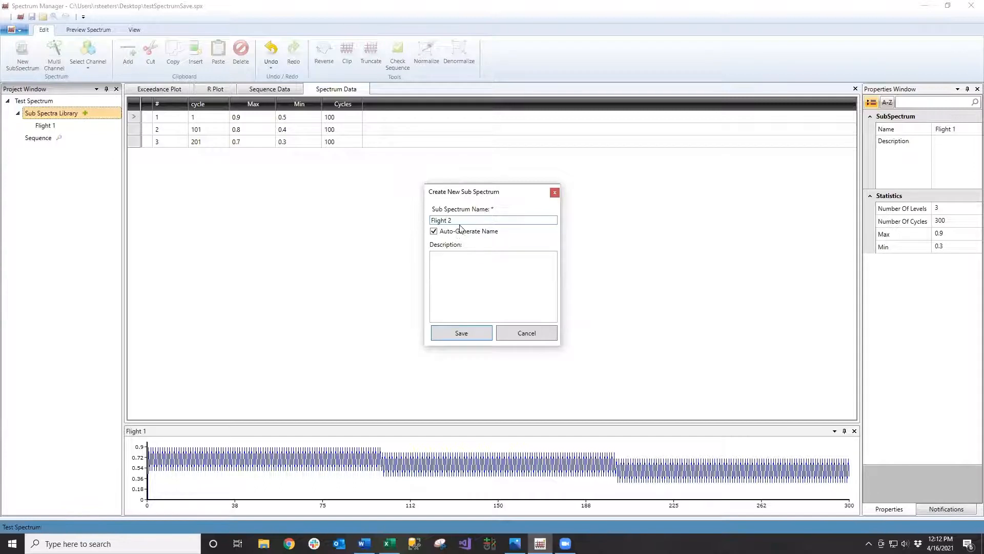
click(461, 333)
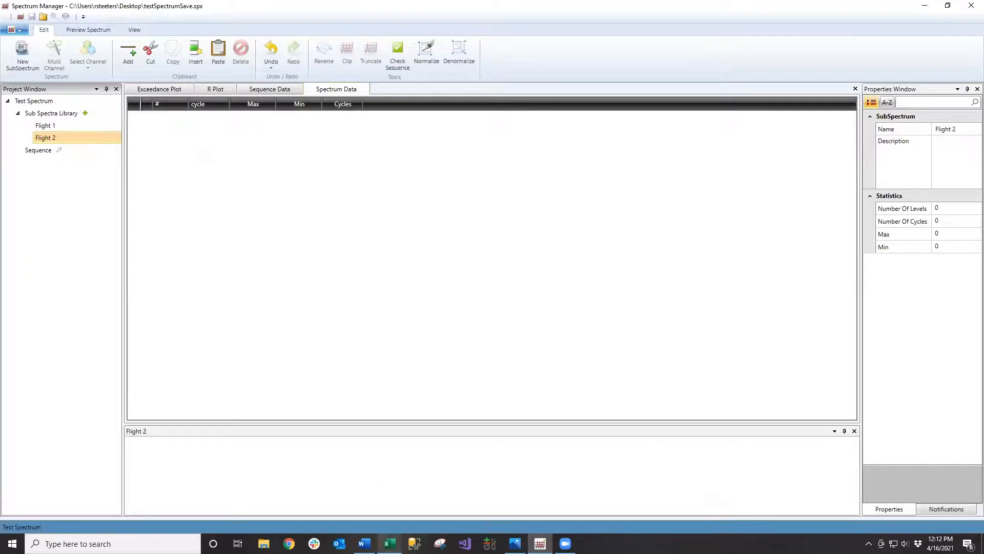
Copy the Max, Min and Cycles values in D4:F8 of the Excel sheet and insert them as levels into Flight 2 in Spectrum Manager.
click(390, 544)
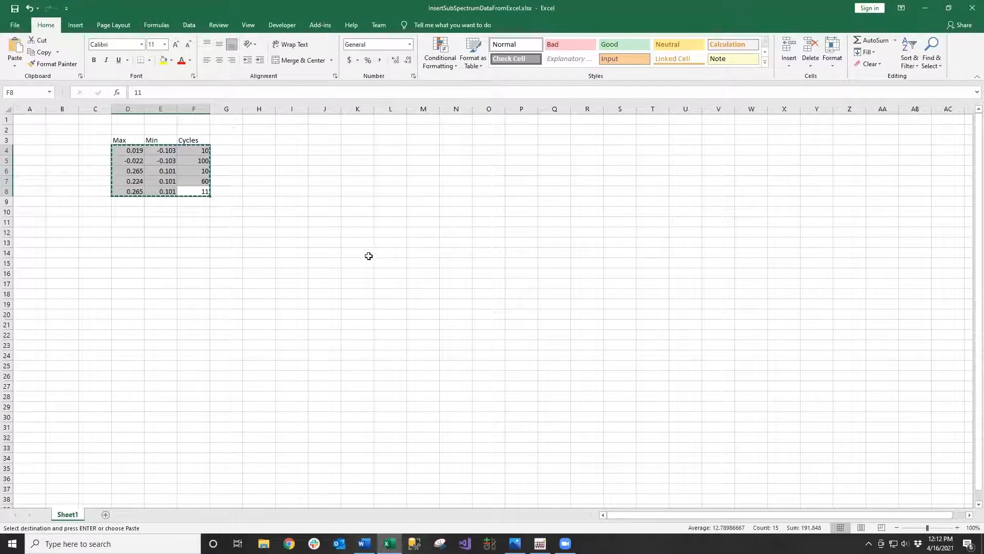
click(540, 543)
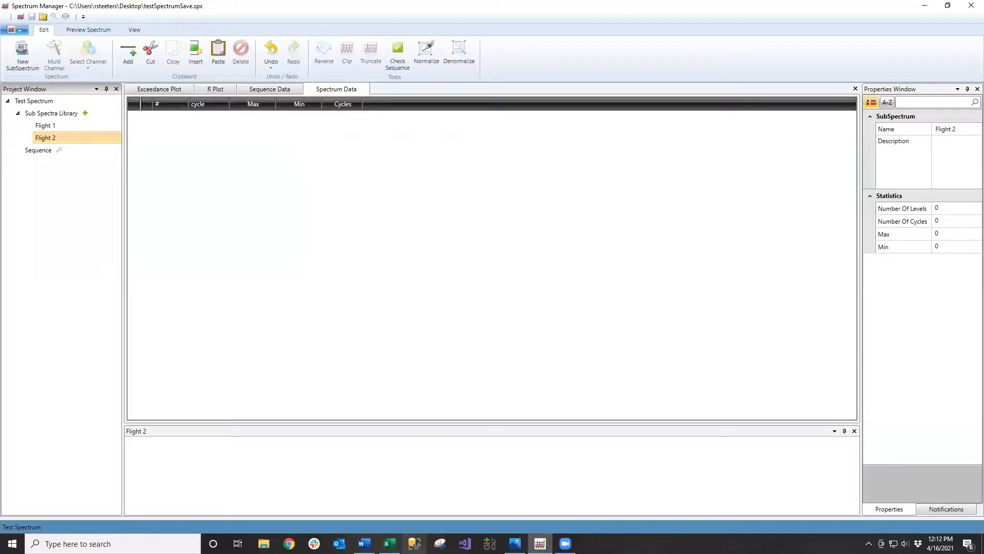
key(alt+Tab)
click(257, 206)
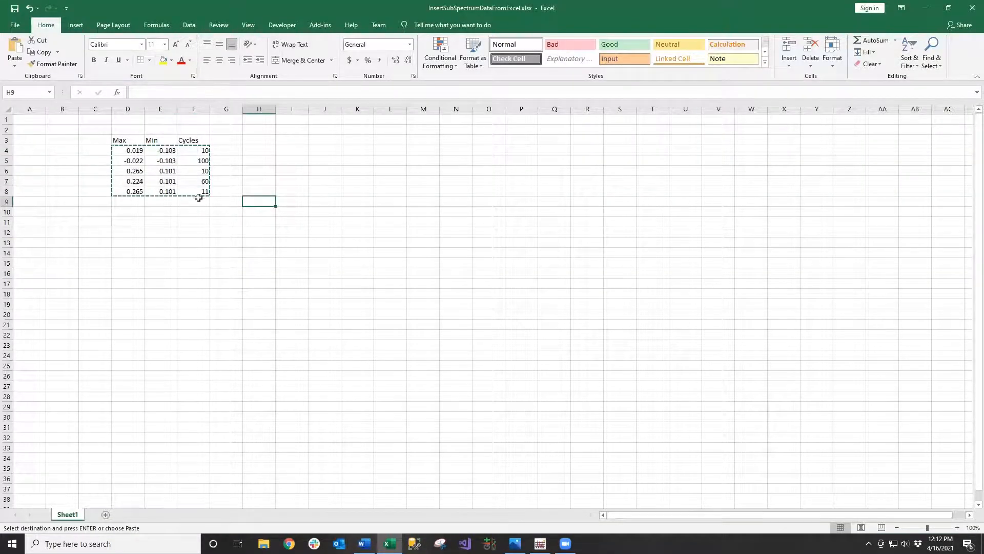
drag(199, 192, 118, 153)
key(ctrl+v)
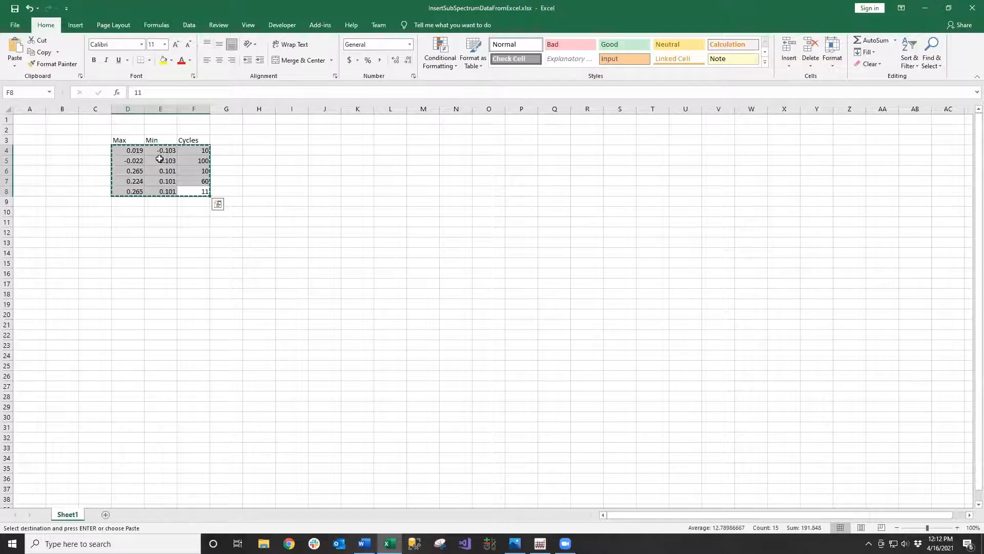
right_click(162, 164)
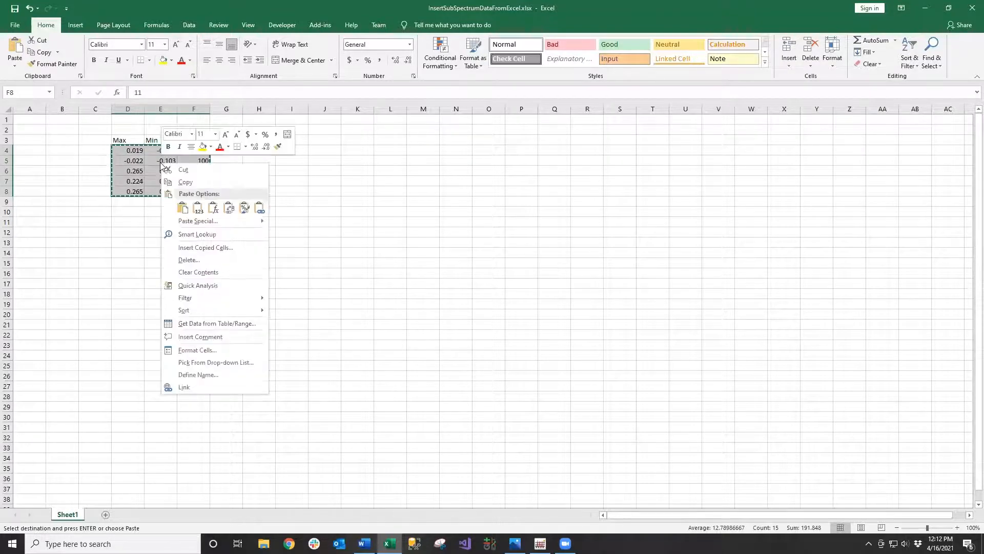
click(188, 183)
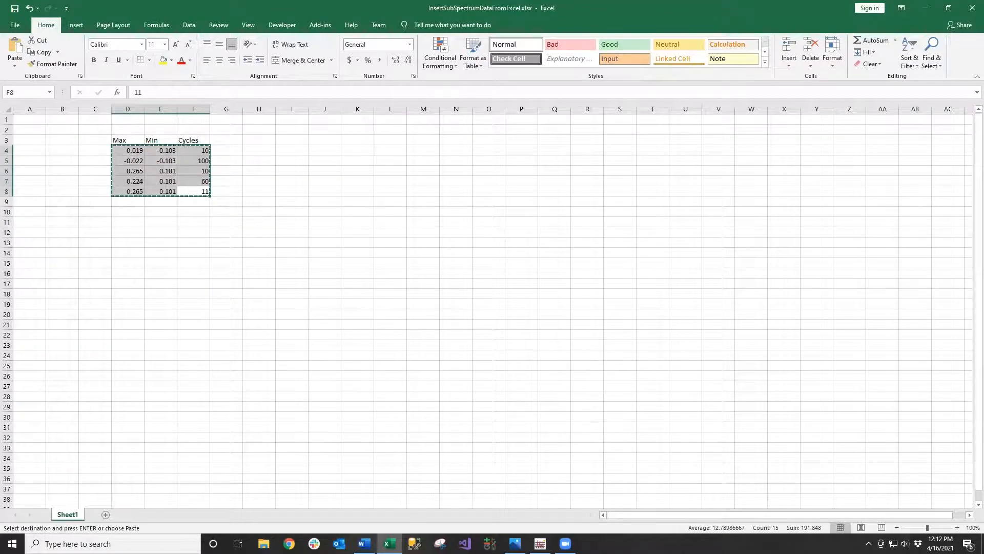
click(540, 544)
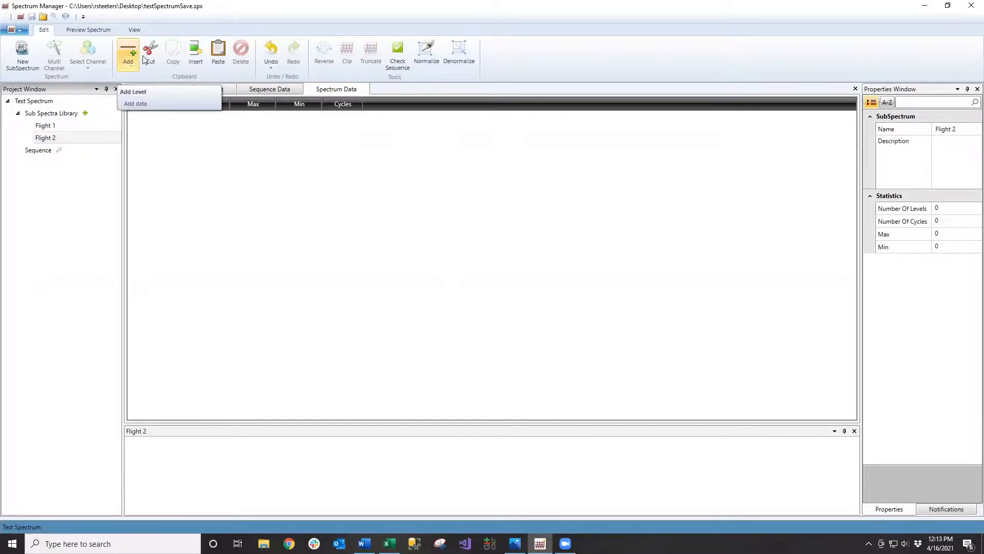
click(193, 56)
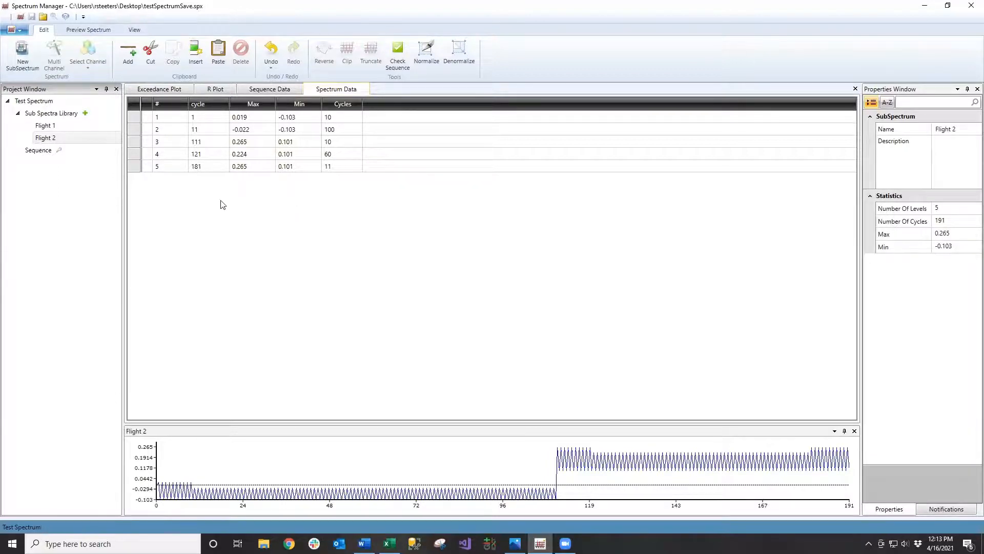
Import the sub-spectra from dcase01.sub into the library with the label Flight, and display the levels of Flight 7.
click(12, 30)
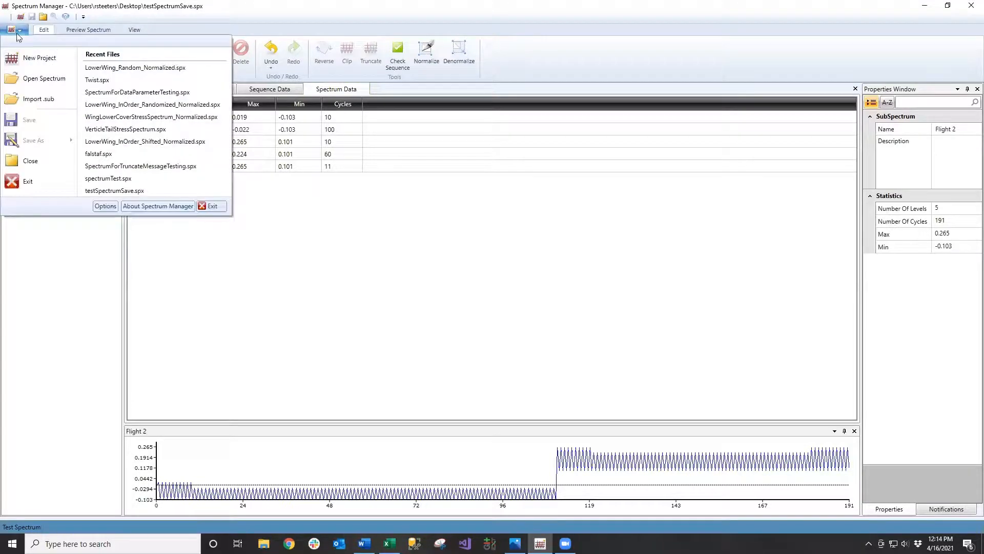
click(39, 99)
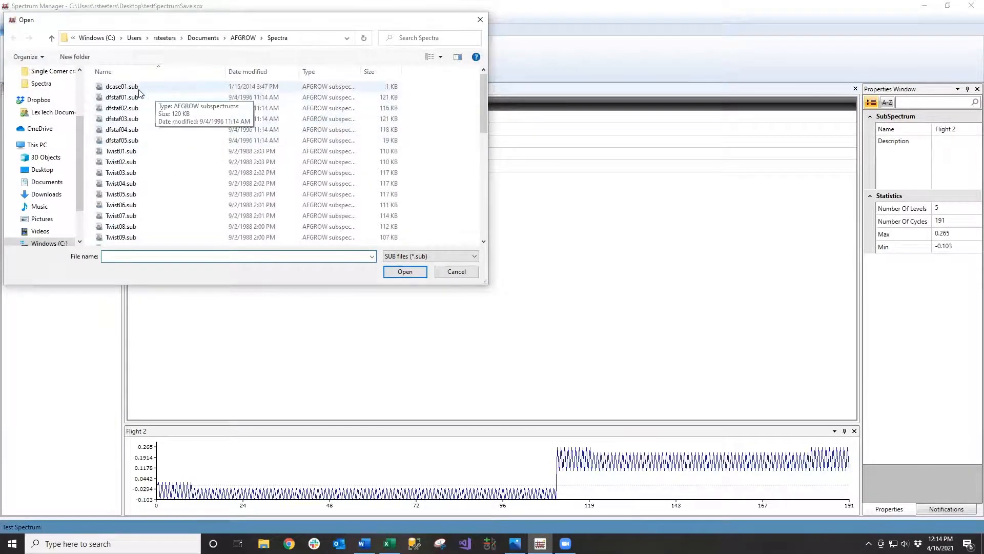
click(137, 88)
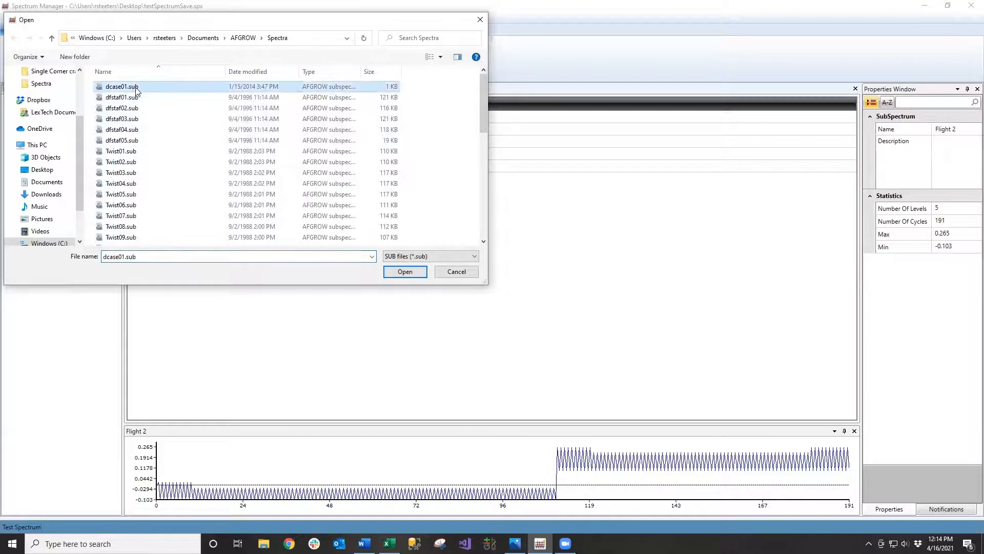
click(402, 272)
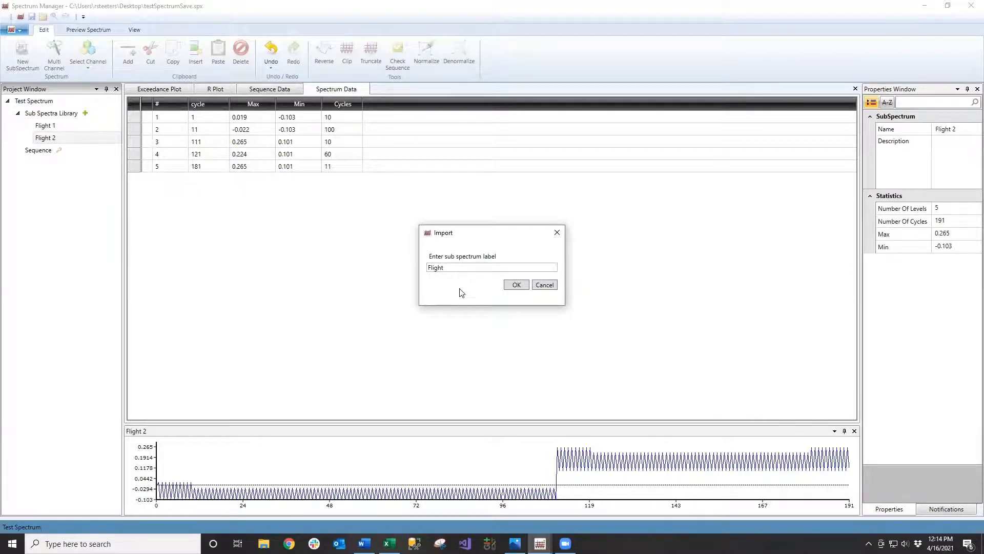
click(516, 285)
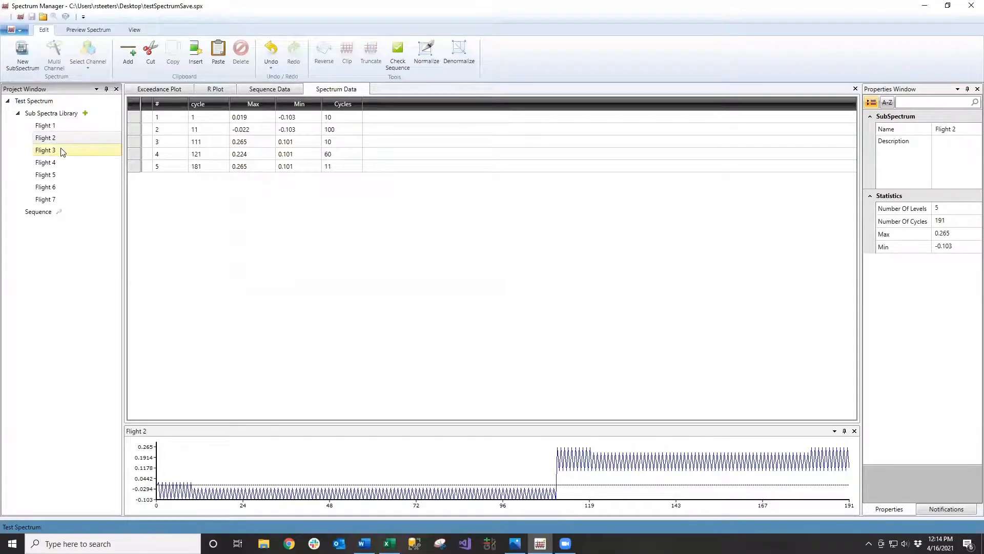
click(67, 203)
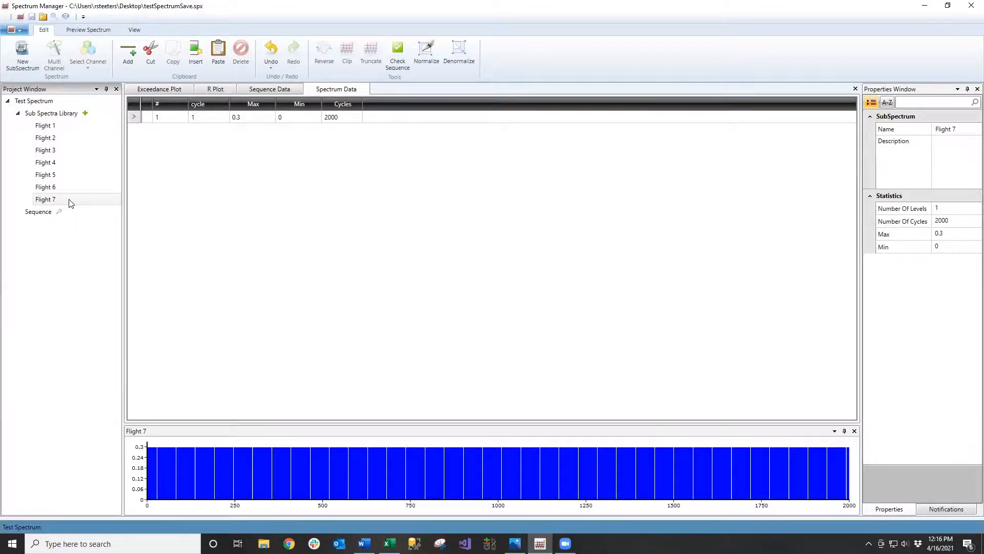
Open the project's sequence and add Flight 1 as the sub-spectrum at position 1.
click(43, 215)
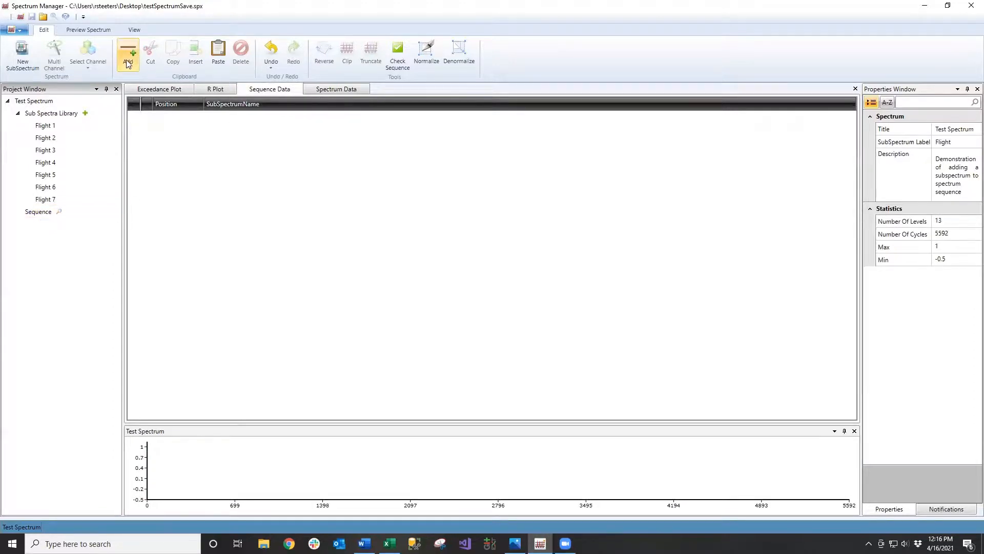
right_click(280, 188)
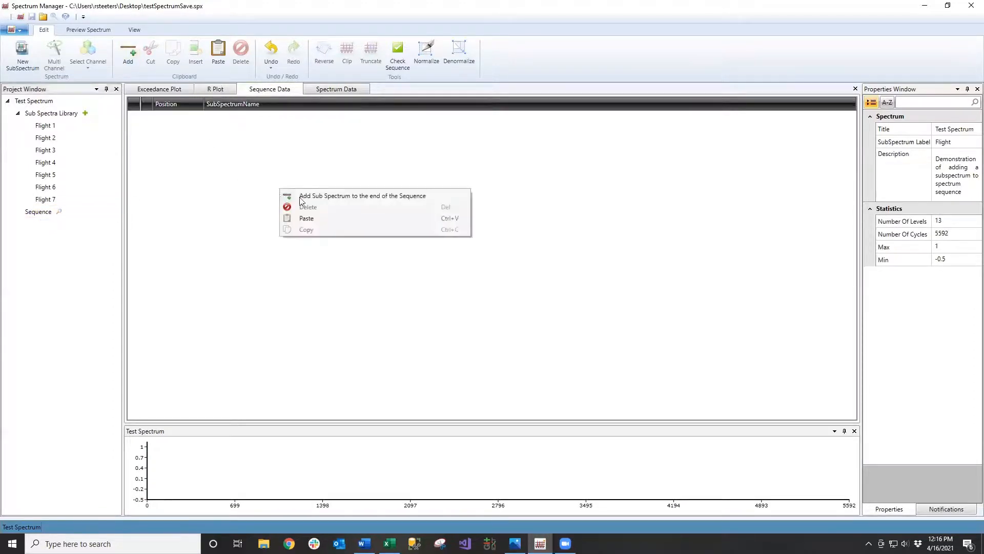
click(346, 198)
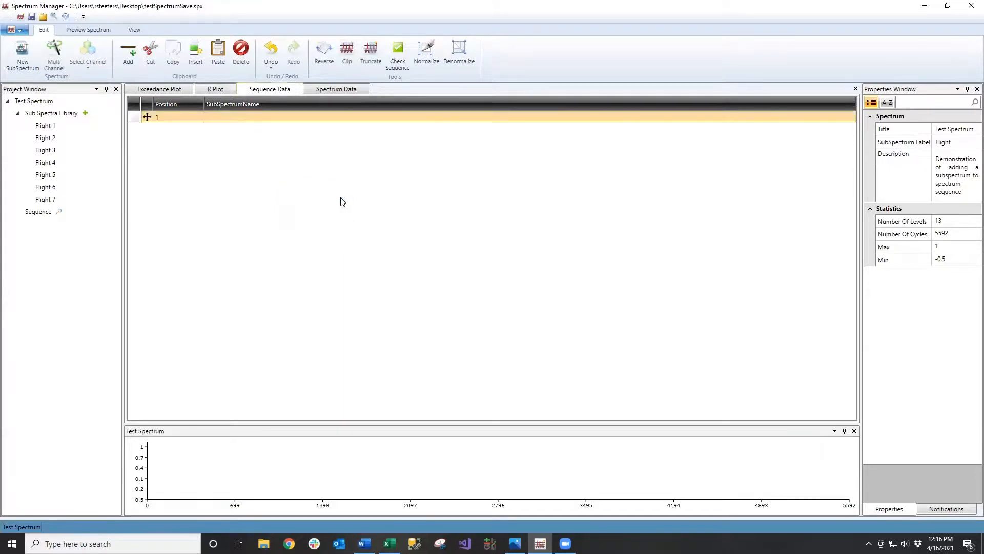
click(226, 117)
click(229, 118)
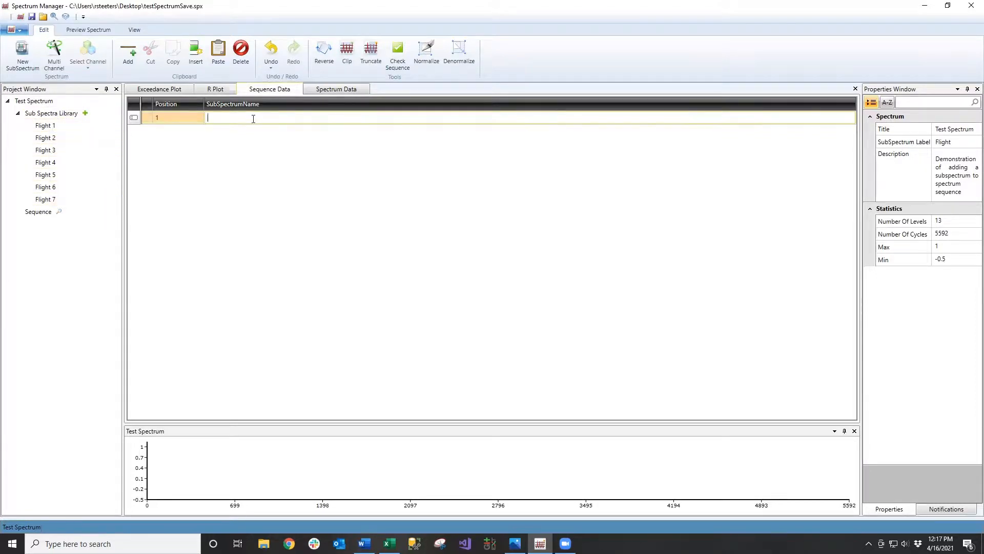
text(F)
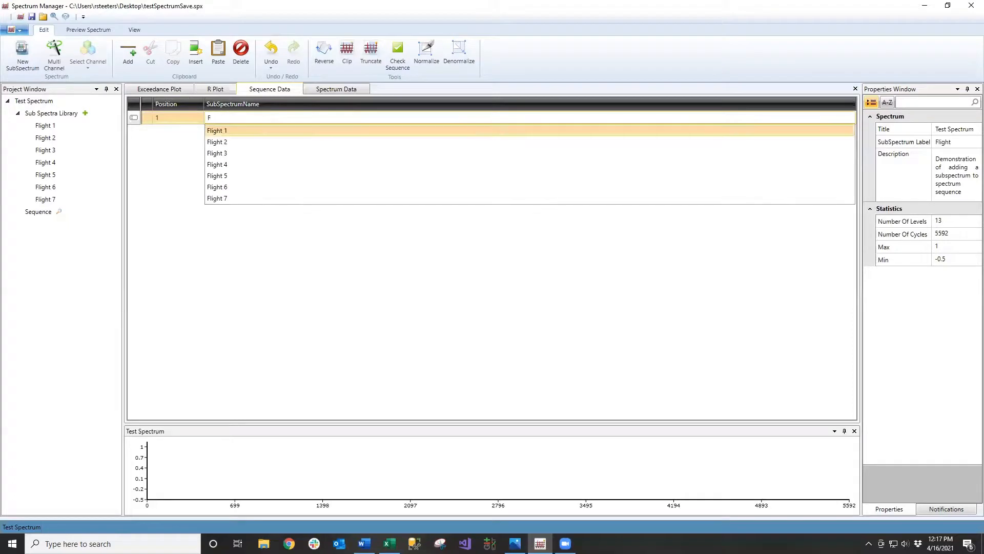
click(233, 131)
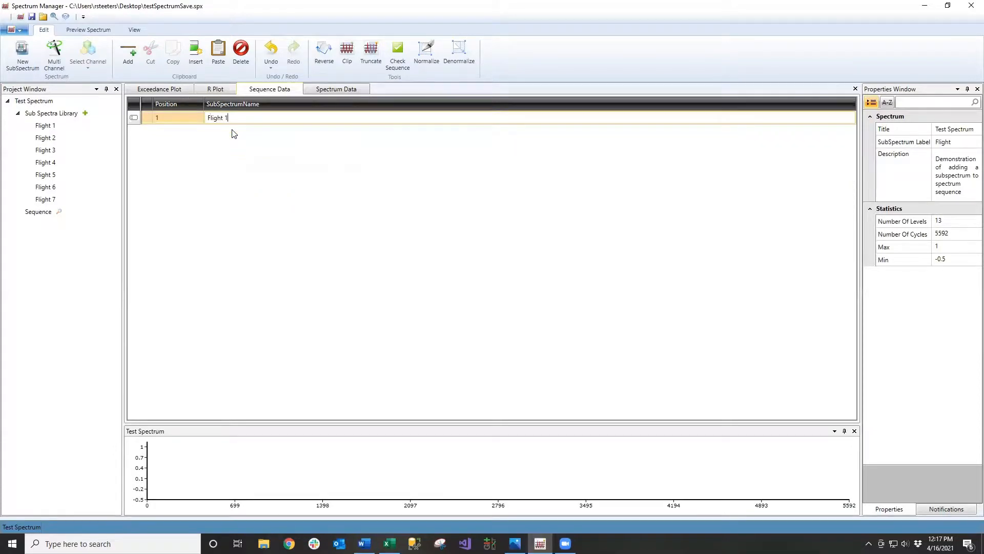
click(134, 119)
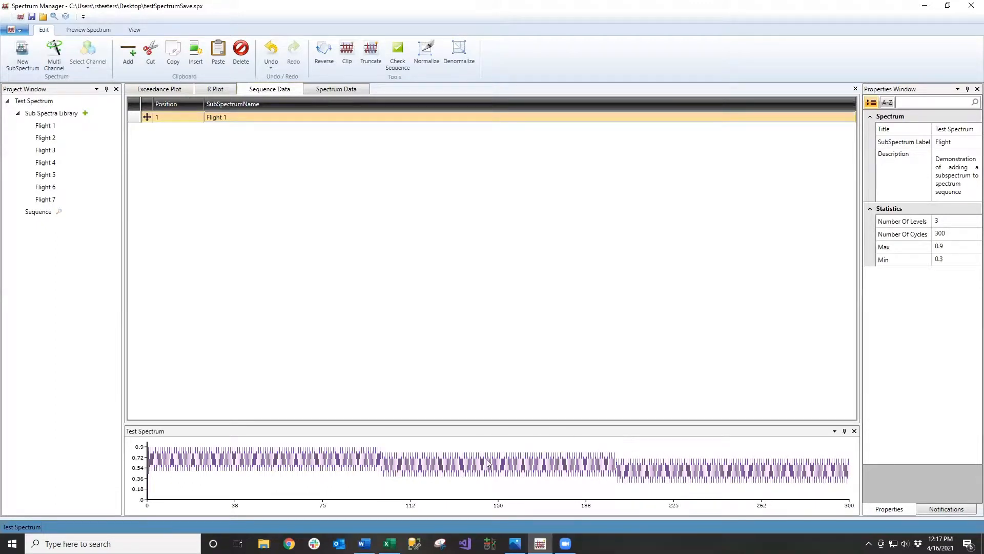
Append a second entry to the sequence and assign Flight 2 to it.
click(126, 50)
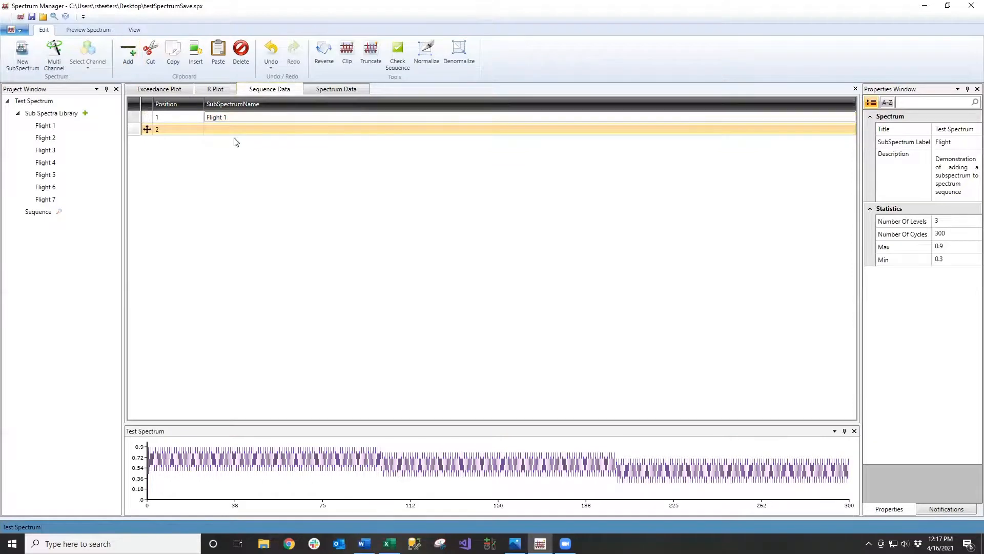
click(226, 126)
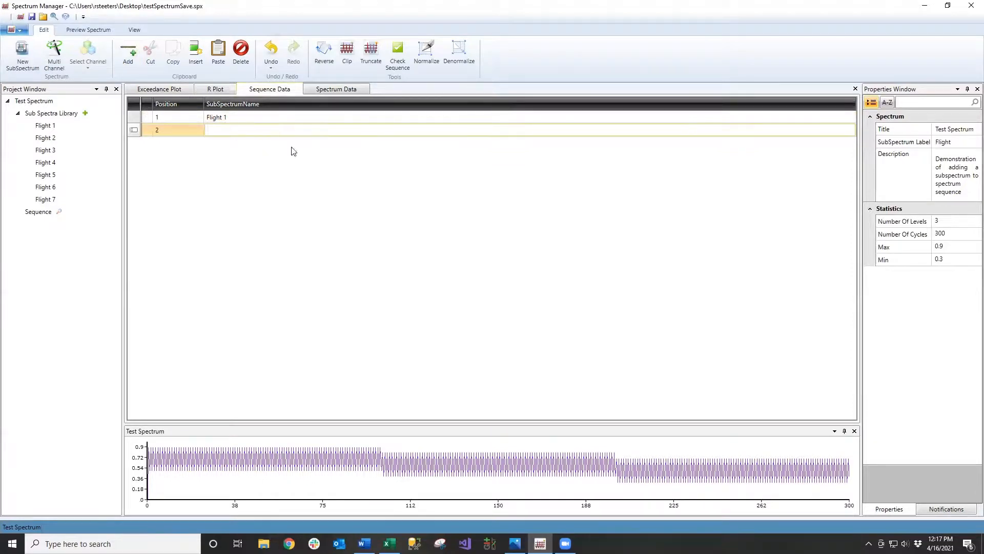
text(Flight)
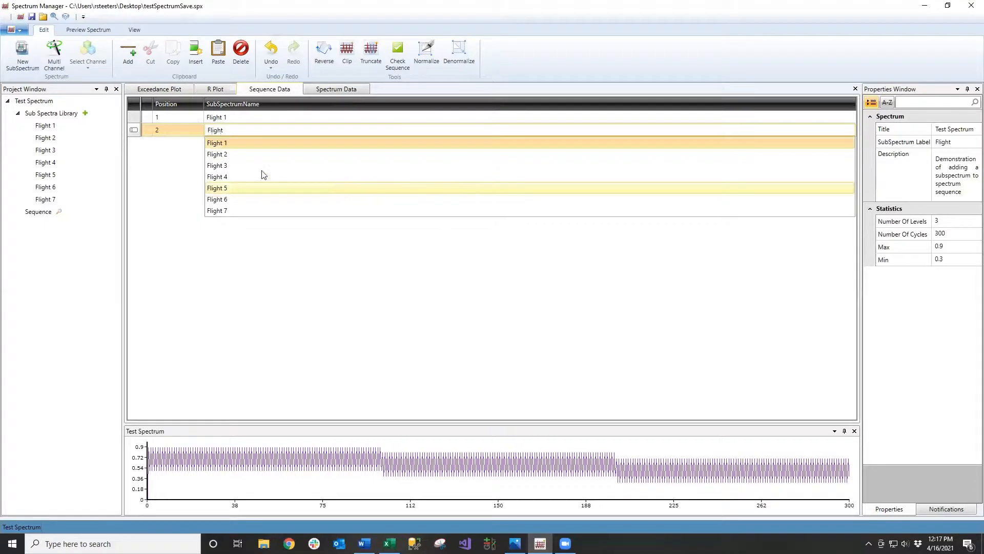
click(238, 153)
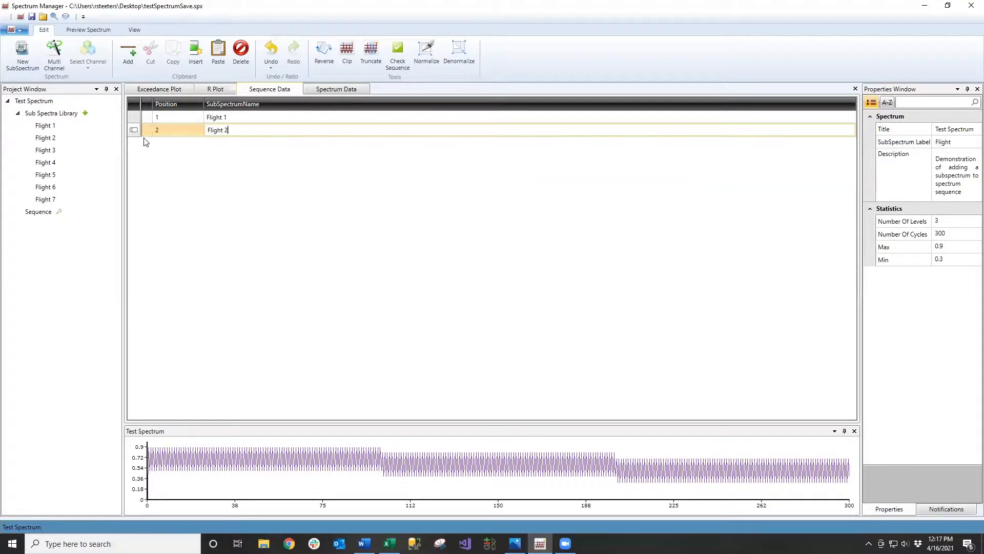
click(132, 129)
Append a third entry to the sequence and assign Flight 3 to it.
click(128, 54)
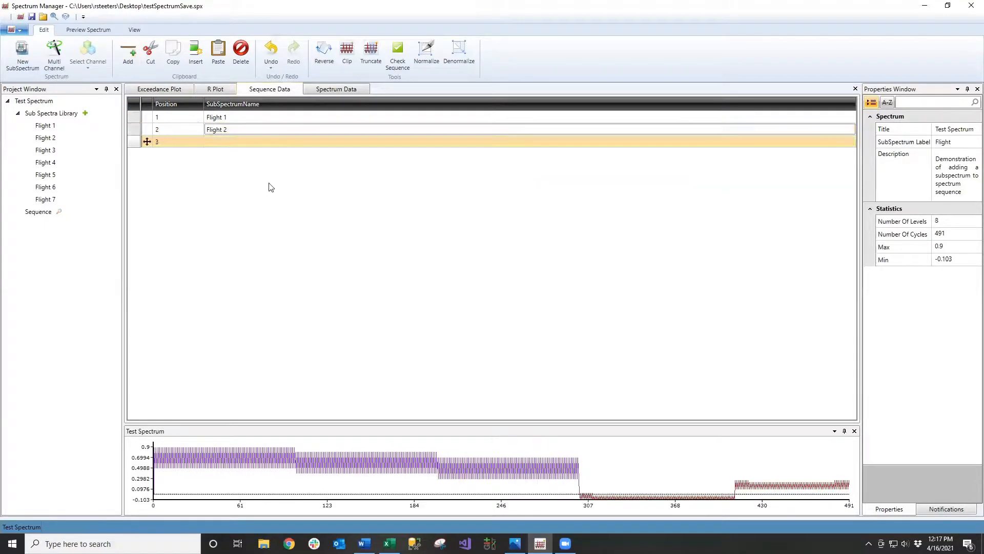
click(228, 141)
text(Fli)
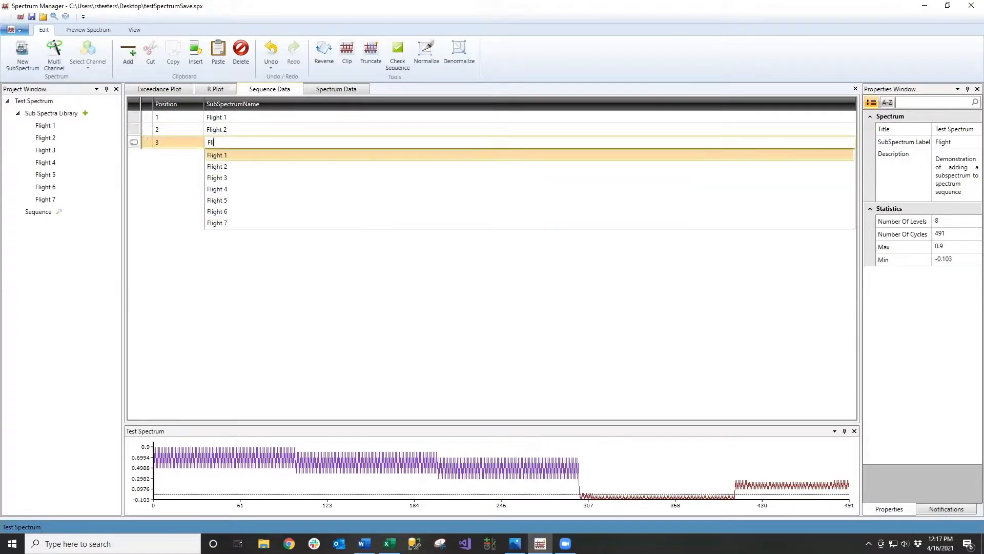
text(ght 3)
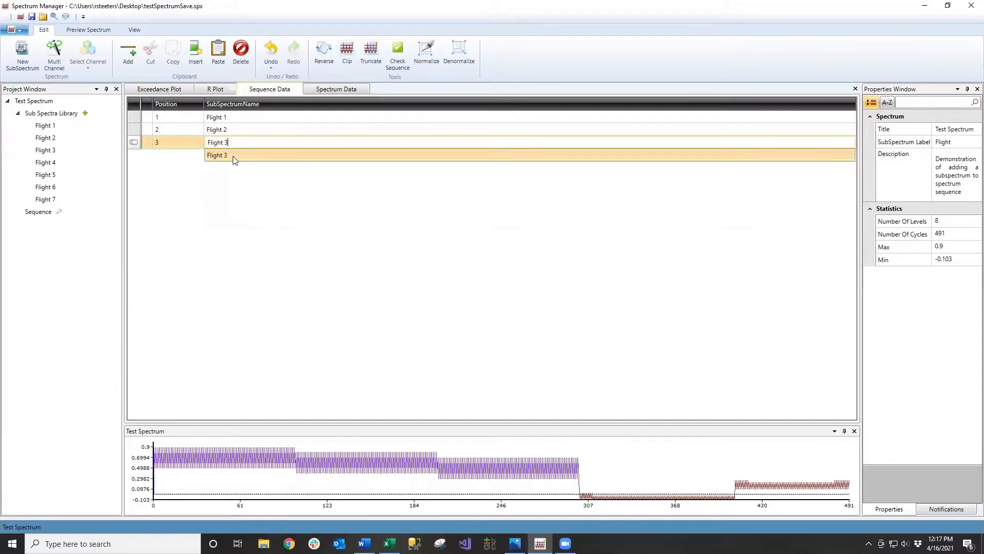
click(232, 156)
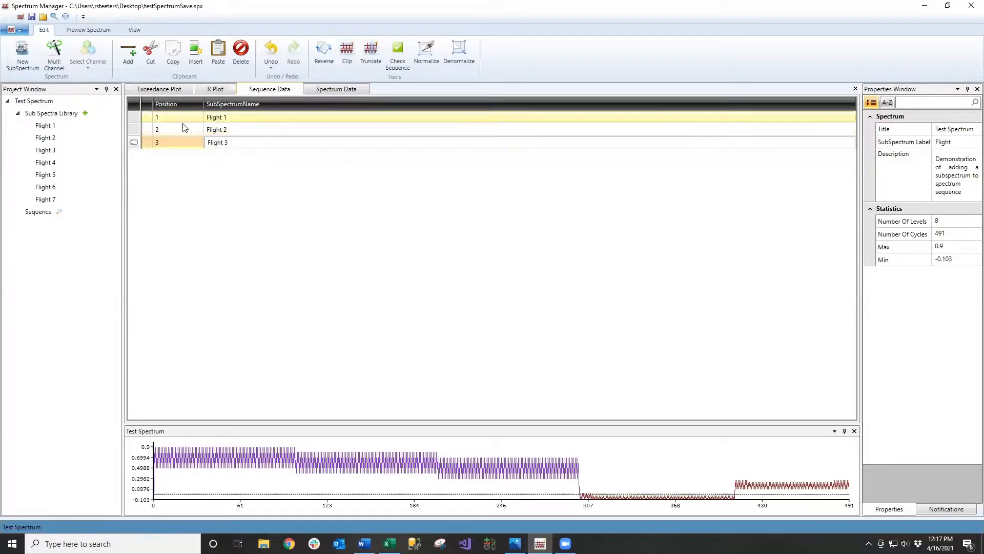
click(133, 144)
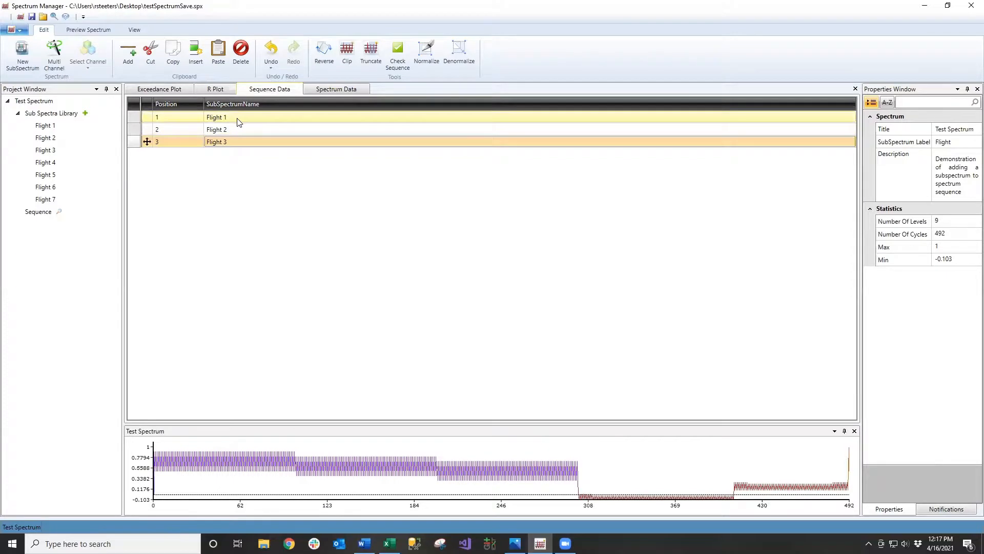
Append a fourth entry to the sequence and assign Flight 1 to it again.
click(127, 51)
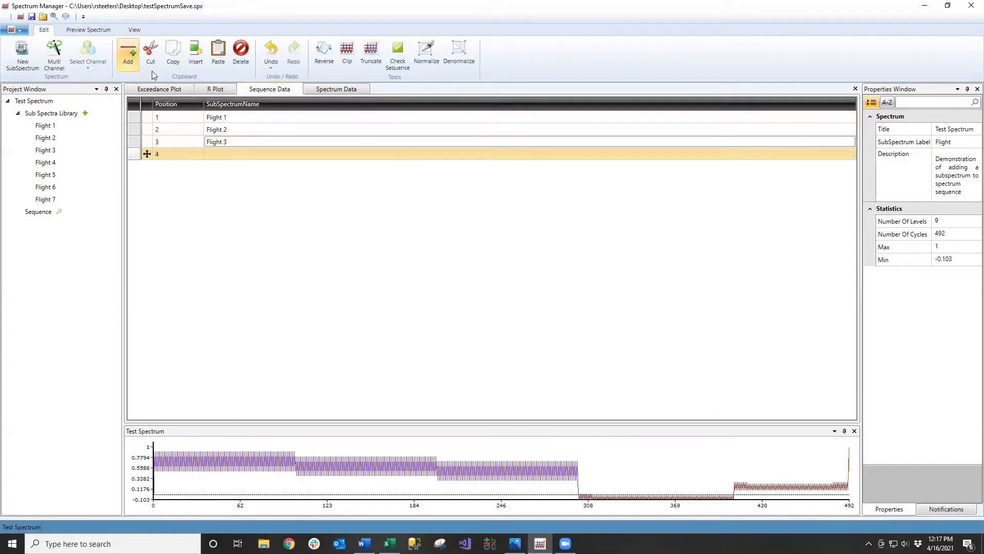
click(229, 156)
text(Flight)
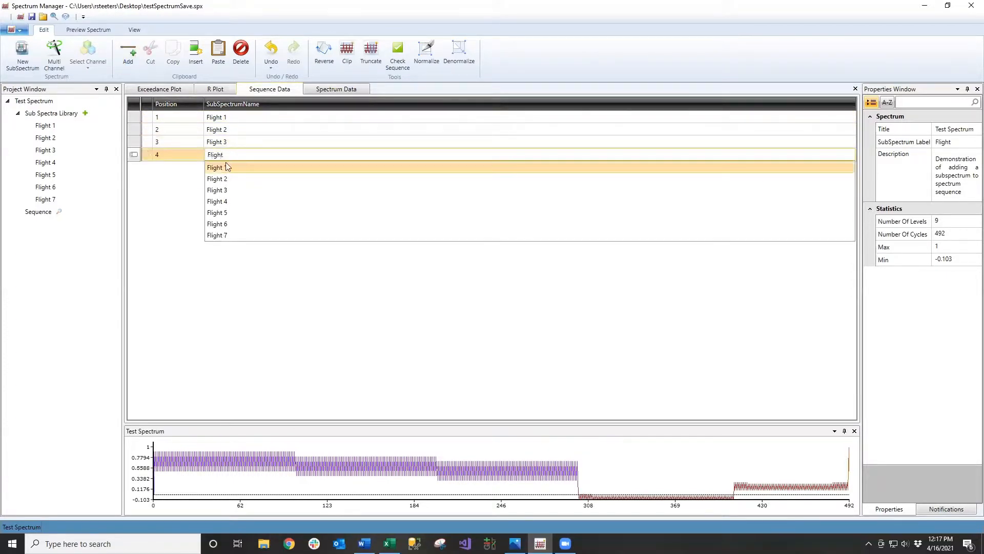
click(232, 167)
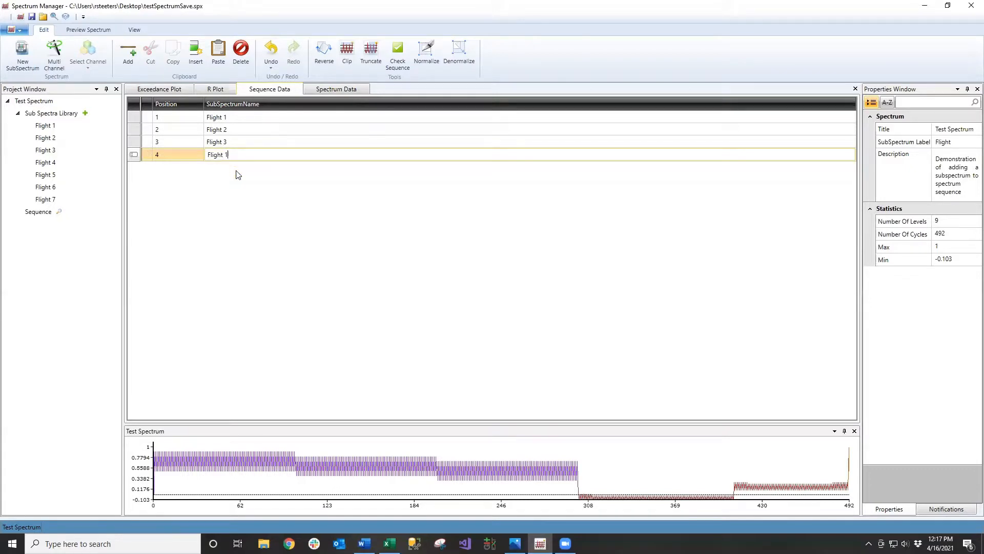
click(291, 206)
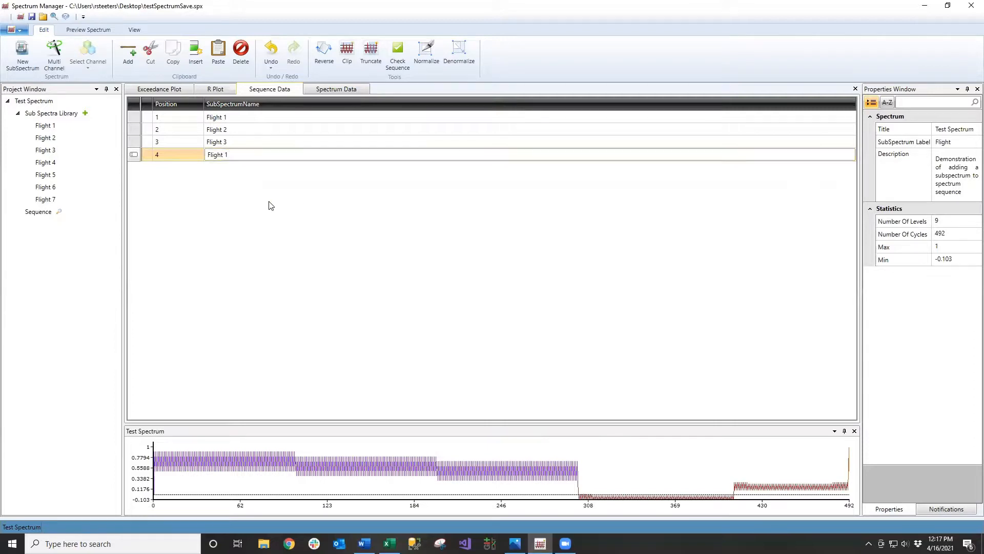
click(134, 157)
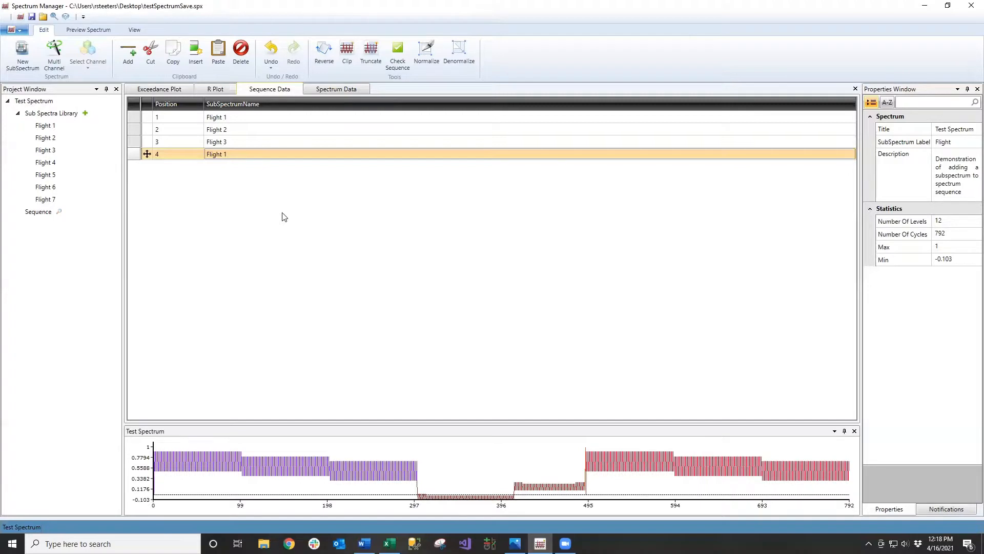
Save the project to the Desktop as testSpectrumSave.spx in SPX format, overwriting the existing file.
click(18, 31)
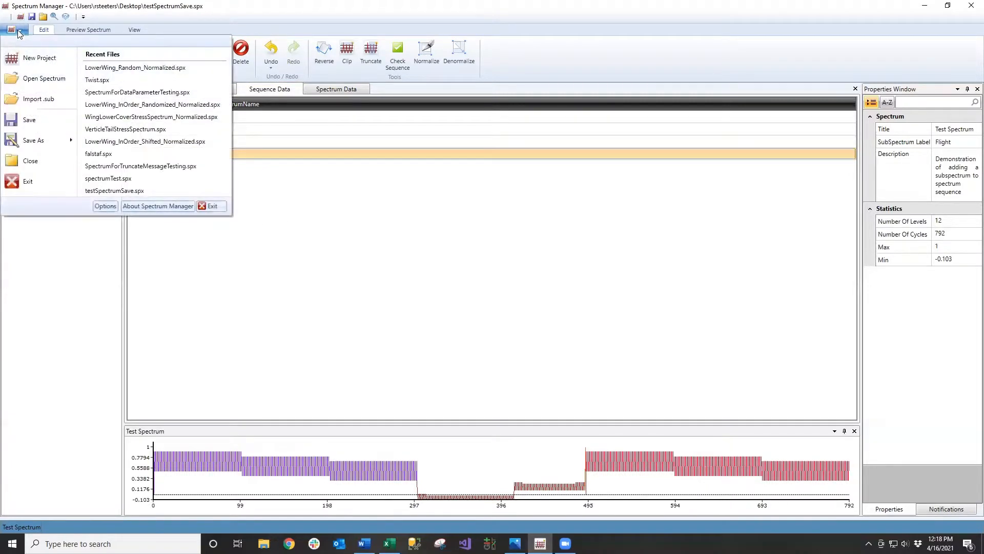
click(40, 146)
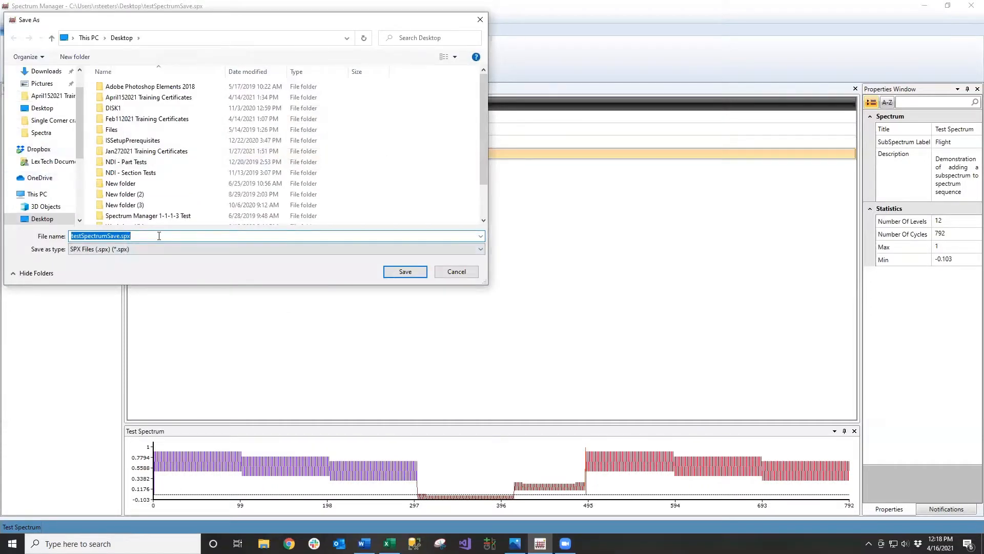
key(BackSpace)
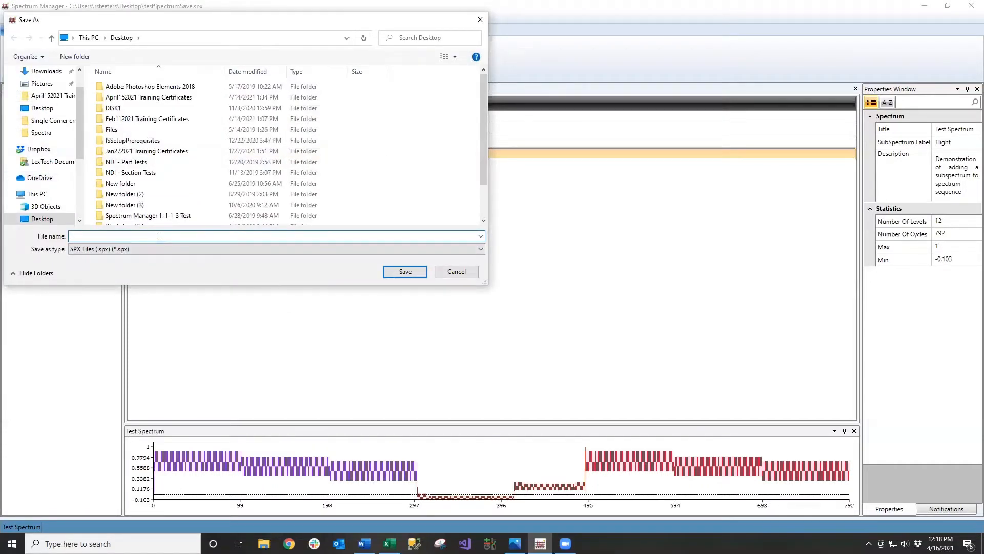
text(test)
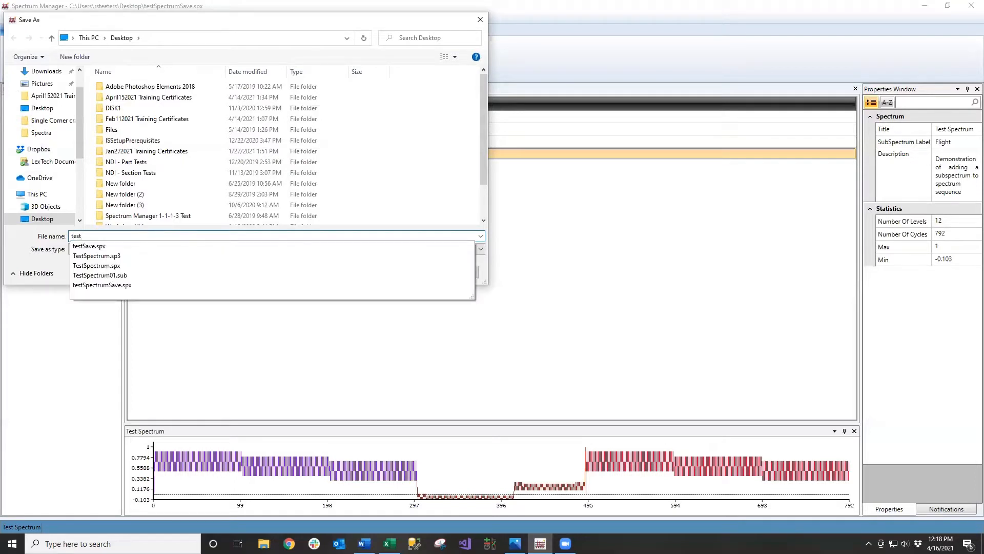
text(Spectrum)
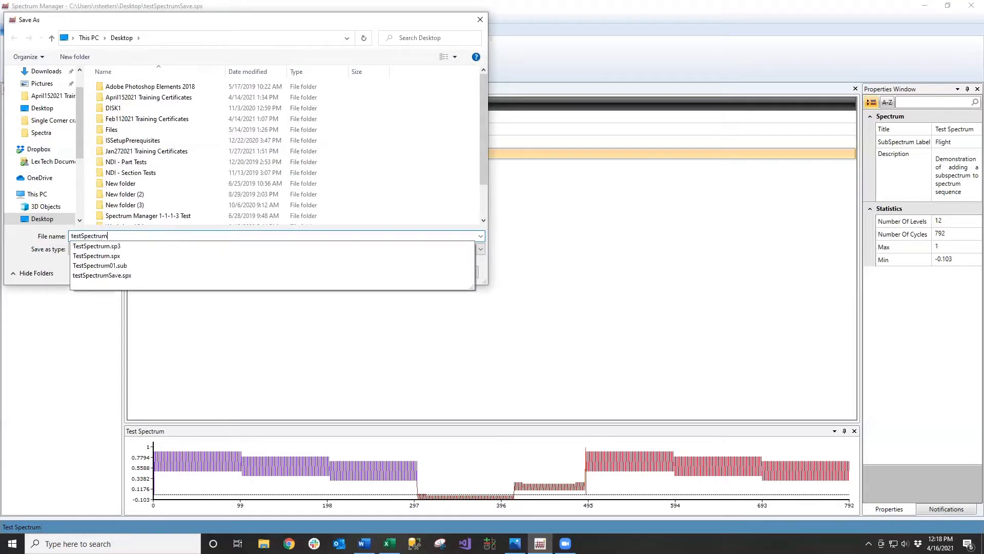
text(Save)
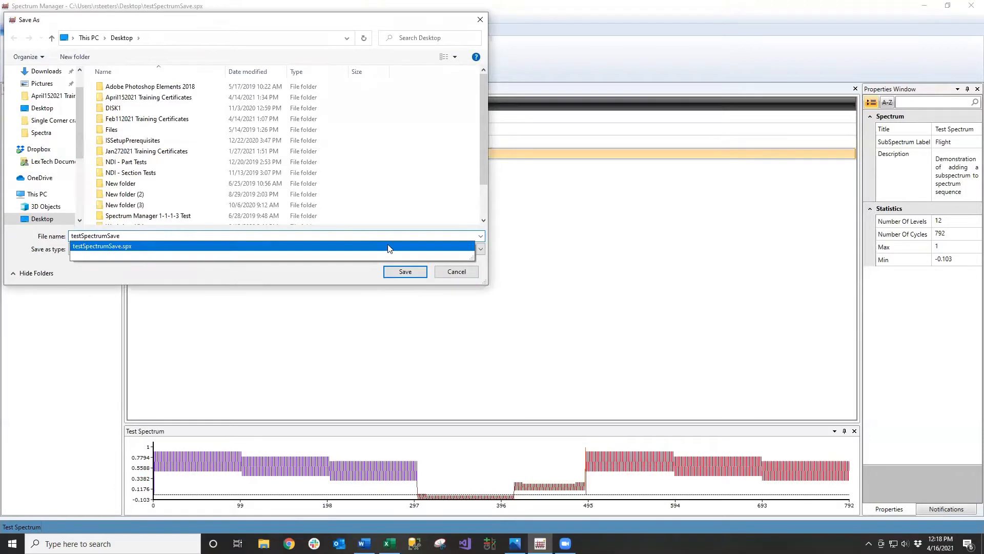
click(368, 248)
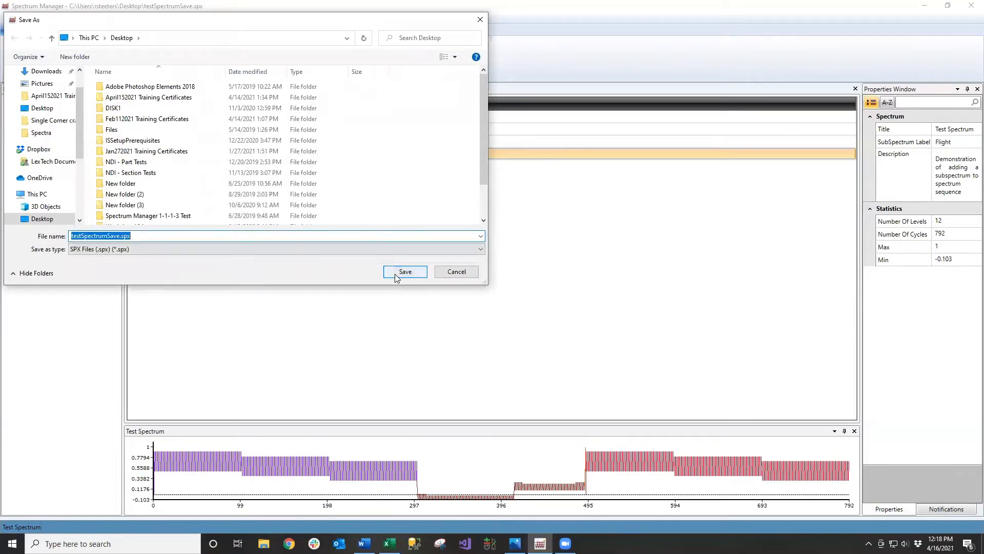
click(395, 272)
click(517, 310)
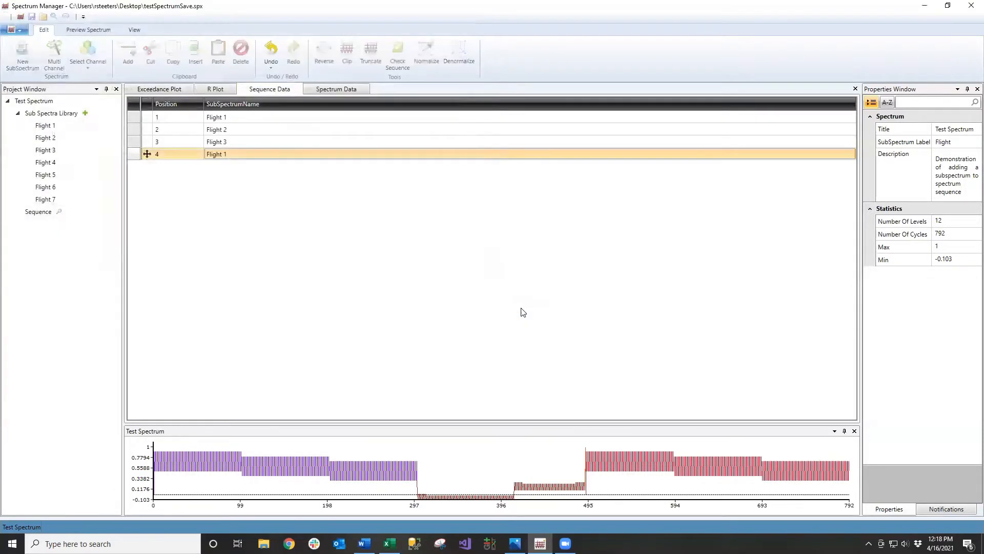